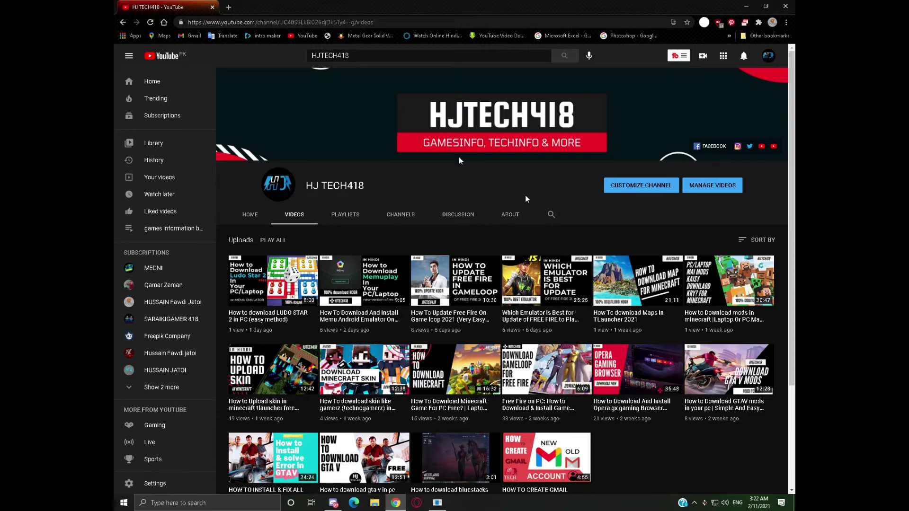
{"action": "scroll", "coordinate": [459, 158], "scroll_direction": "down", "scroll_amount": 3}
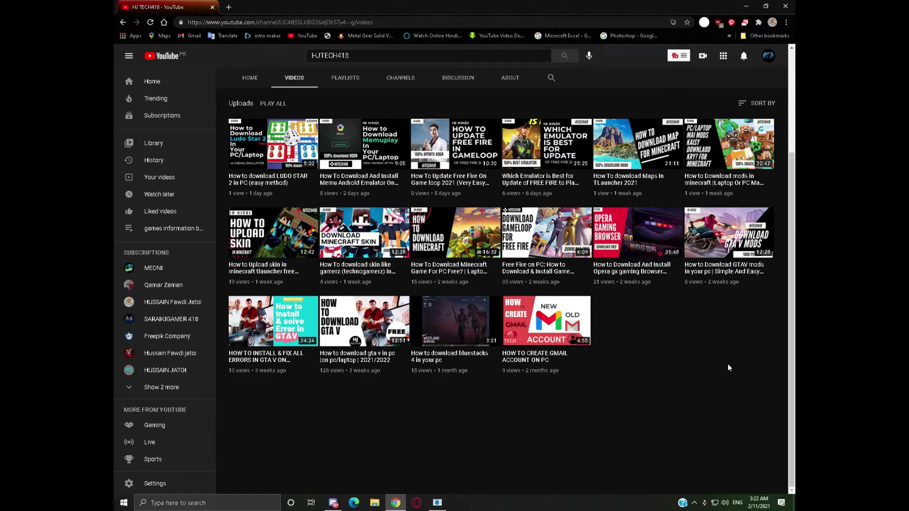
{"action": "scroll", "coordinate": [721, 367], "scroll_direction": "up", "scroll_amount": 2}
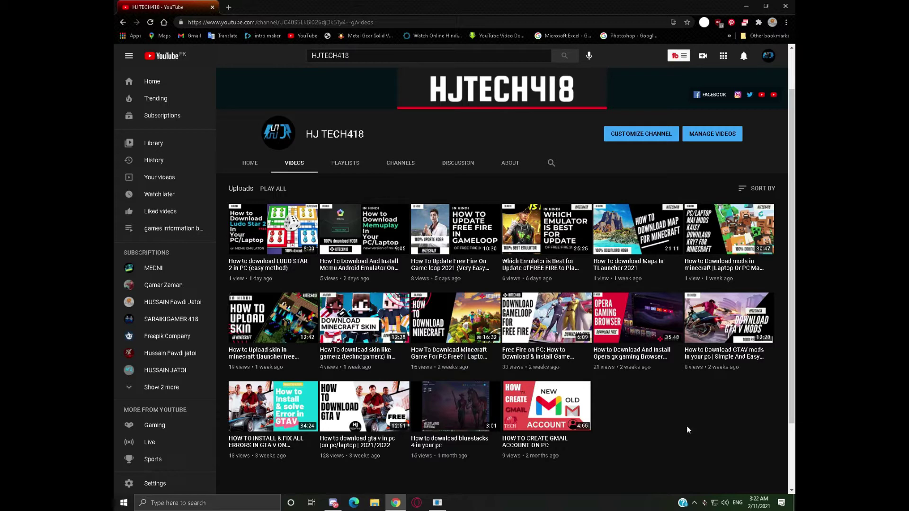
{"action": "scroll", "coordinate": [688, 430], "scroll_direction": "up", "scroll_amount": 1}
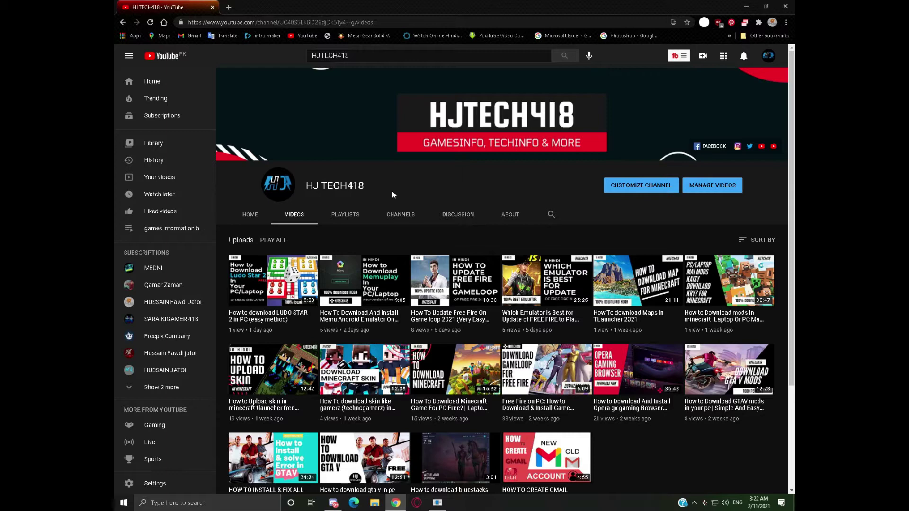
- Open google.com in a new browser tab and search for IDM
{"action": "left_click", "coordinate": [229, 7]}
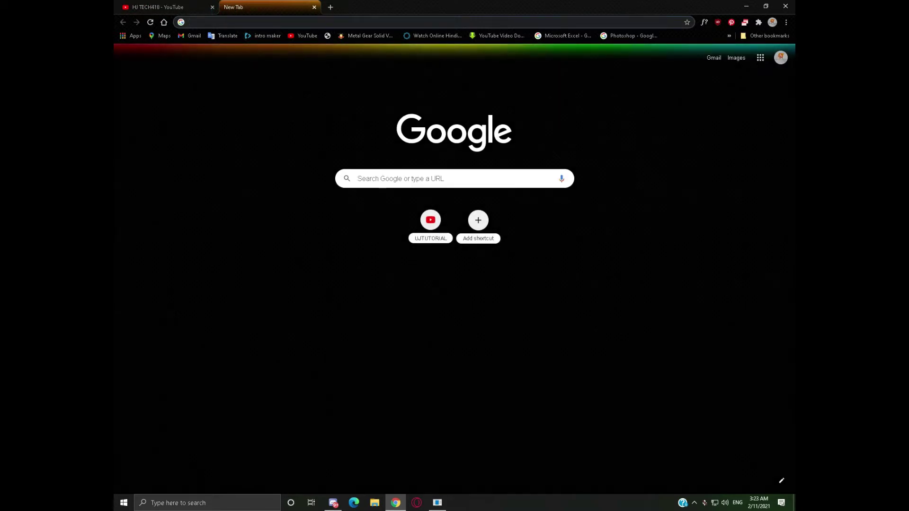
{"action": "type", "text": "GOOGLE.com"}
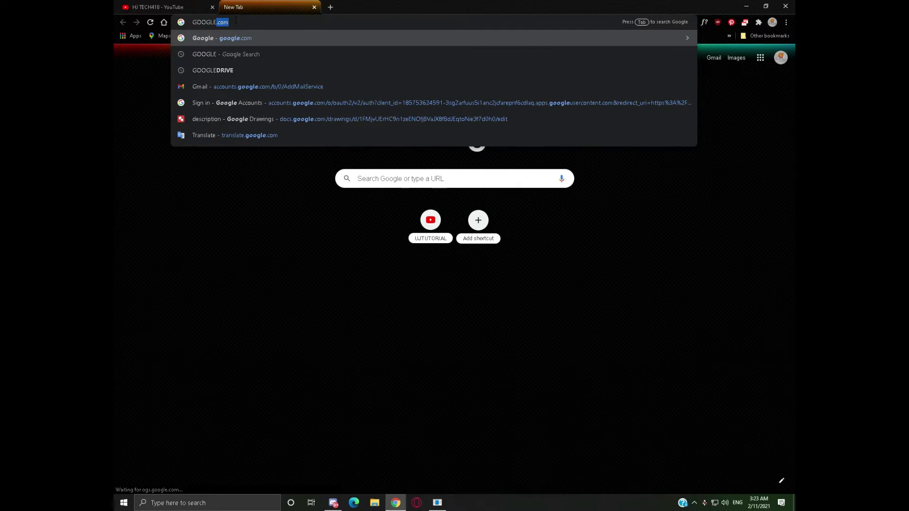
{"action": "key", "text": "Return"}
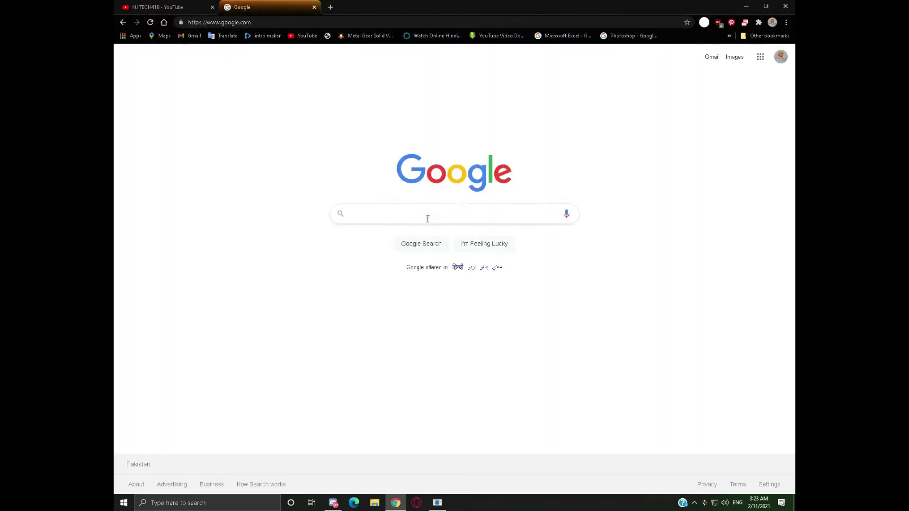
{"action": "type", "text": "IDM"}
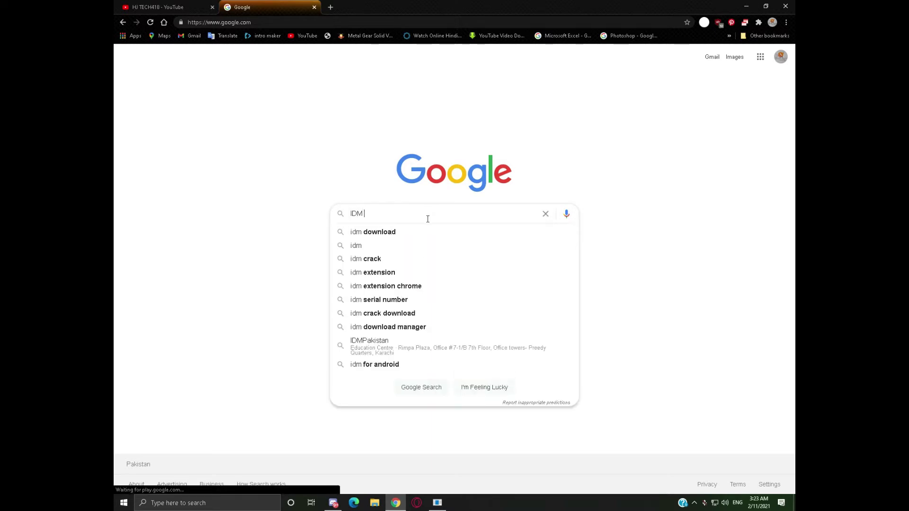
{"action": "key", "text": "Return"}
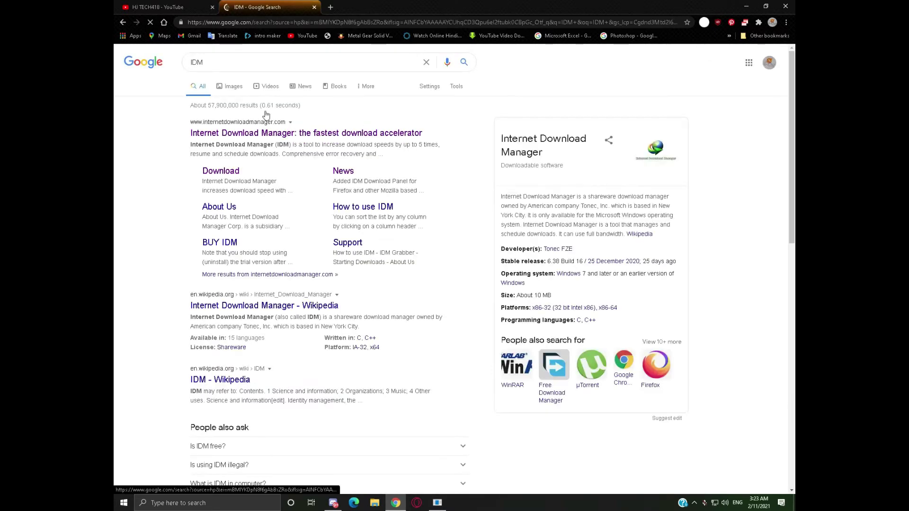
- Open the official Internet Download Manager website from the search results and try its free trial download
{"action": "left_click", "coordinate": [342, 138]}
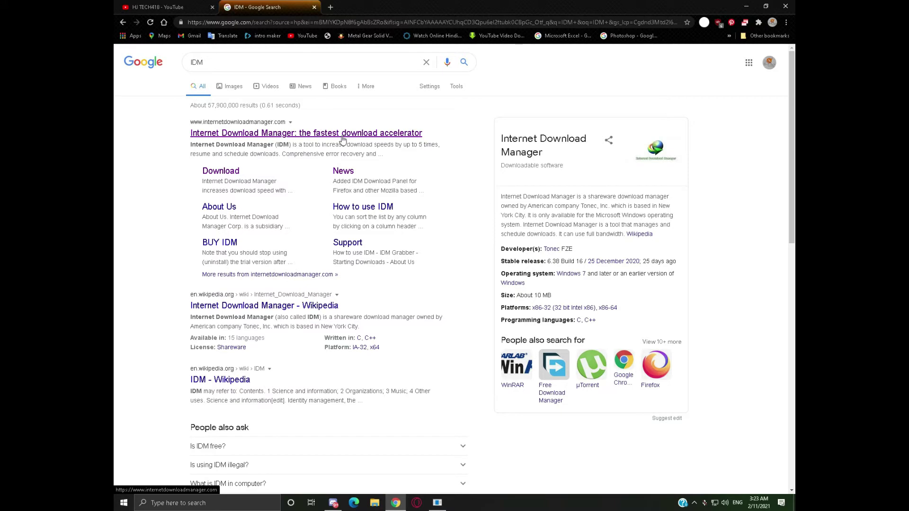
{"action": "left_click", "coordinate": [217, 254]}
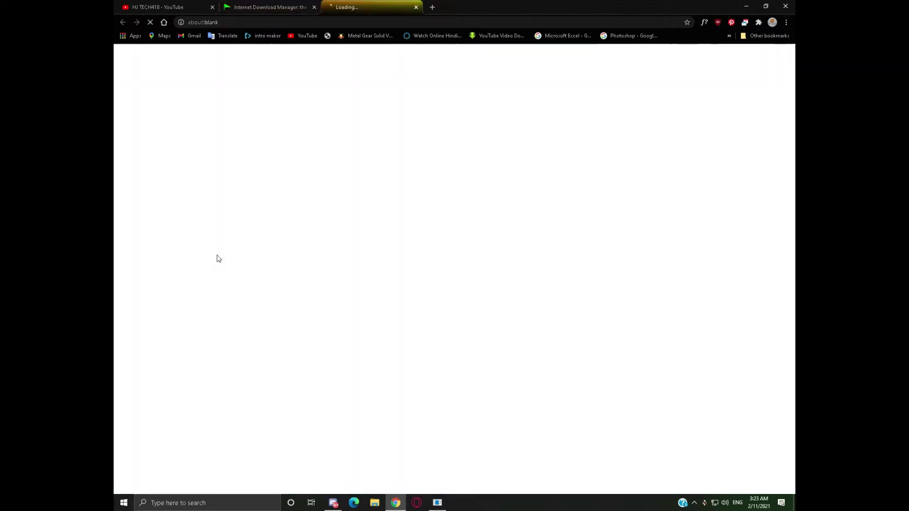
{"action": "left_click", "coordinate": [262, 8]}
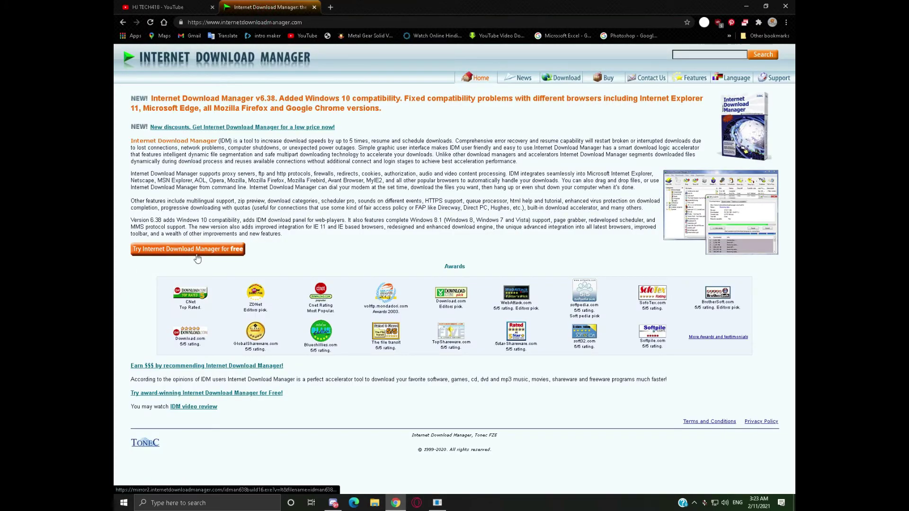
{"action": "middle_click", "coordinate": [335, 9]}
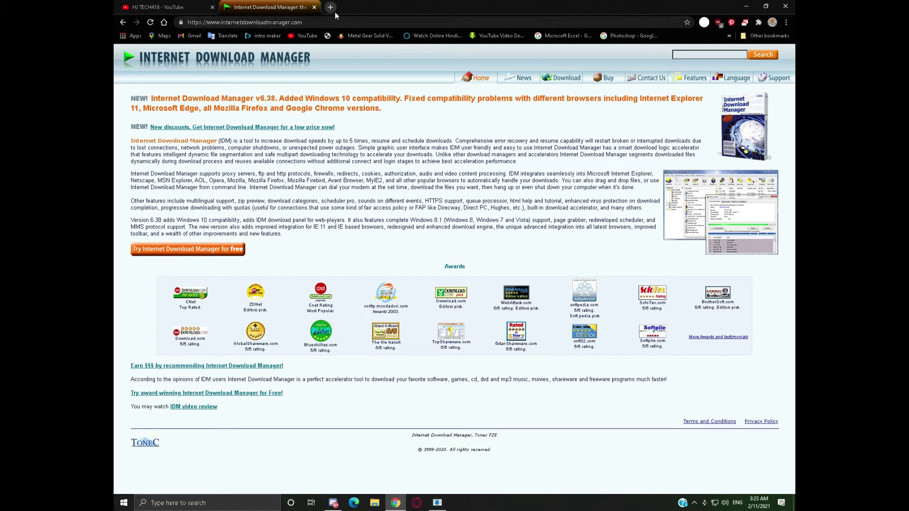
- Start saving the free trial installer into the Programs folder under Downloads and cancel the save
{"action": "left_click", "coordinate": [237, 255]}
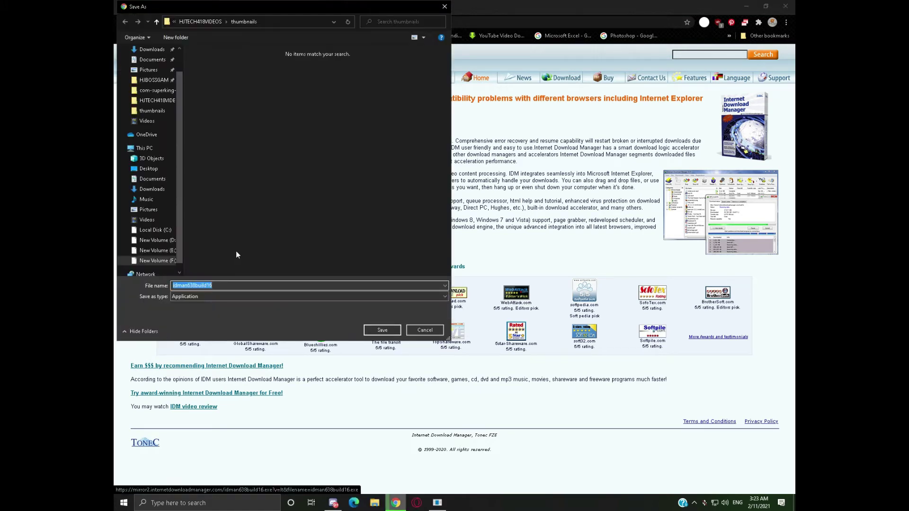
{"action": "scroll", "coordinate": [171, 168], "scroll_direction": "up", "scroll_amount": 2}
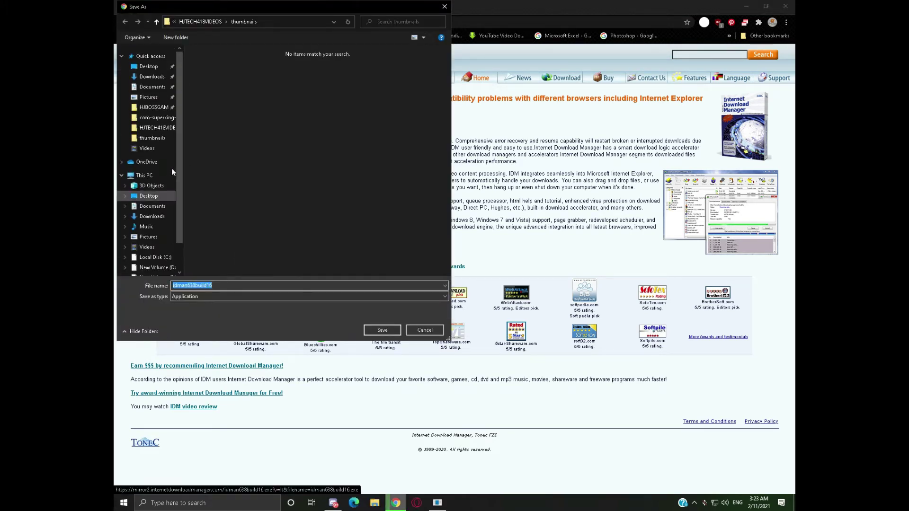
{"action": "left_click", "coordinate": [151, 76]}
{"action": "double_click", "coordinate": [258, 77]}
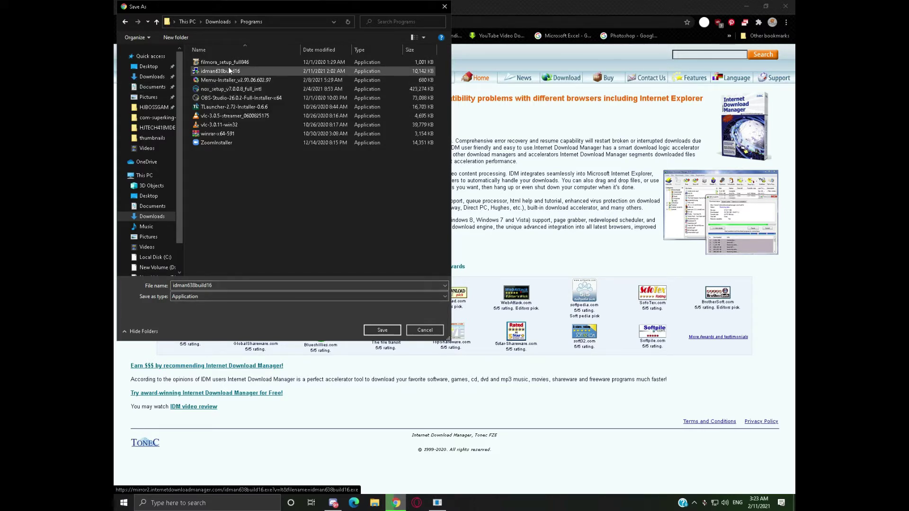
{"action": "left_click", "coordinate": [417, 330]}
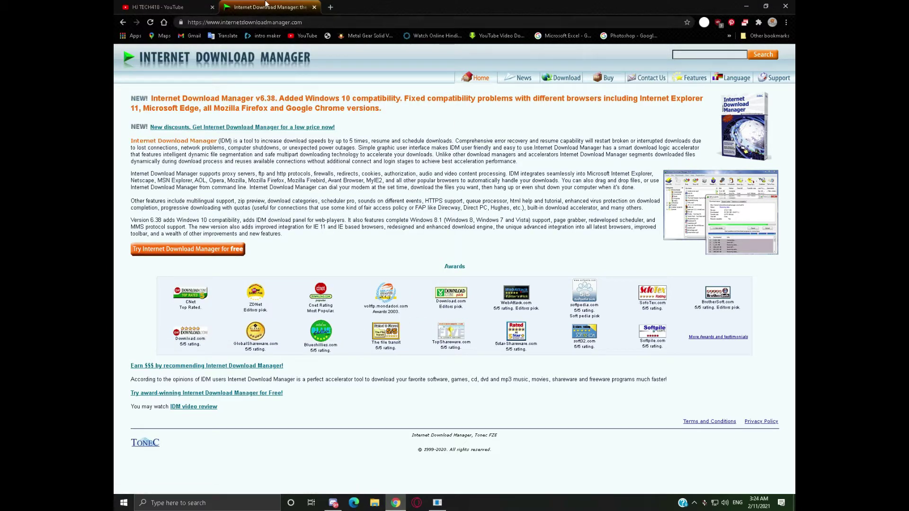
- Close the Internet Download Manager page and return to the desktop
{"action": "left_click", "coordinate": [314, 7]}
{"action": "left_click", "coordinate": [746, 6]}
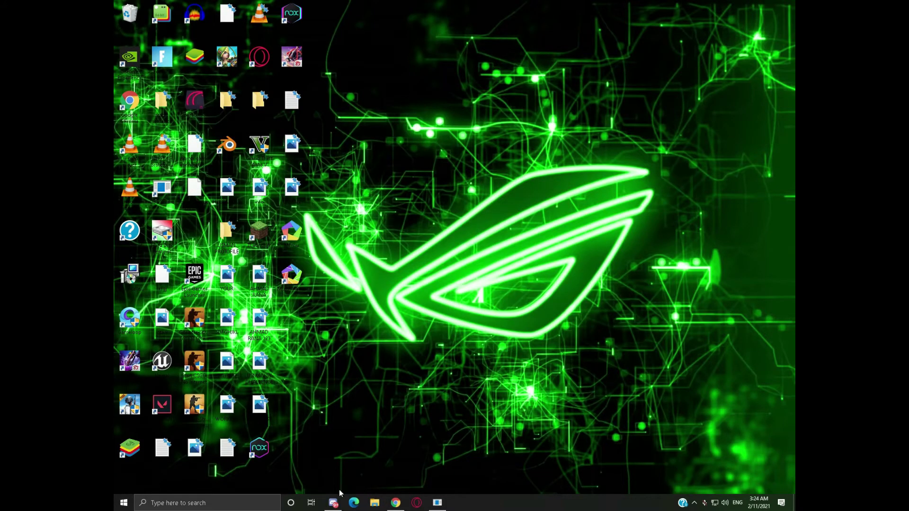
{"action": "left_click", "coordinate": [395, 502]}
{"action": "key", "text": "super+d"}
{"action": "right_click", "coordinate": [475, 207]}
{"action": "left_click", "coordinate": [495, 230]}
- Open the Programs folder under Downloads in File Explorer and launch the idman638build16 installer
{"action": "left_click", "coordinate": [374, 502]}
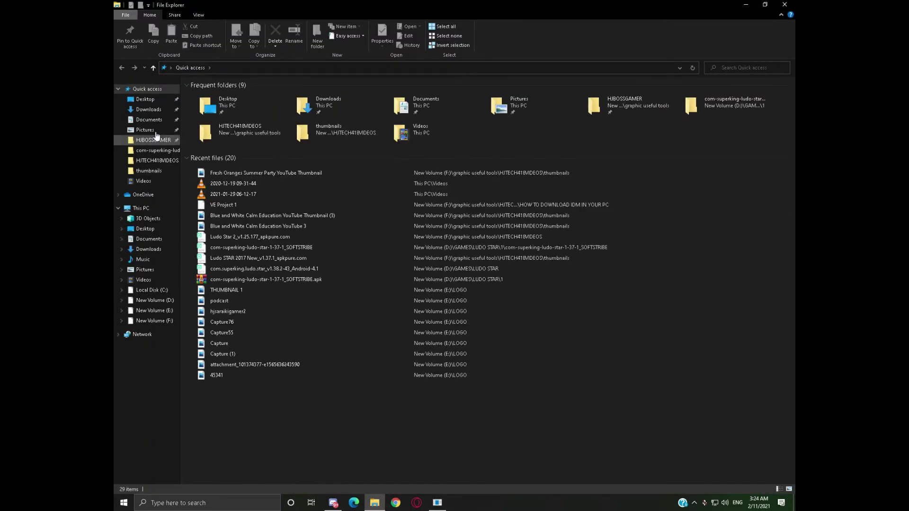
{"action": "left_click", "coordinate": [148, 109]}
{"action": "double_click", "coordinate": [226, 105]}
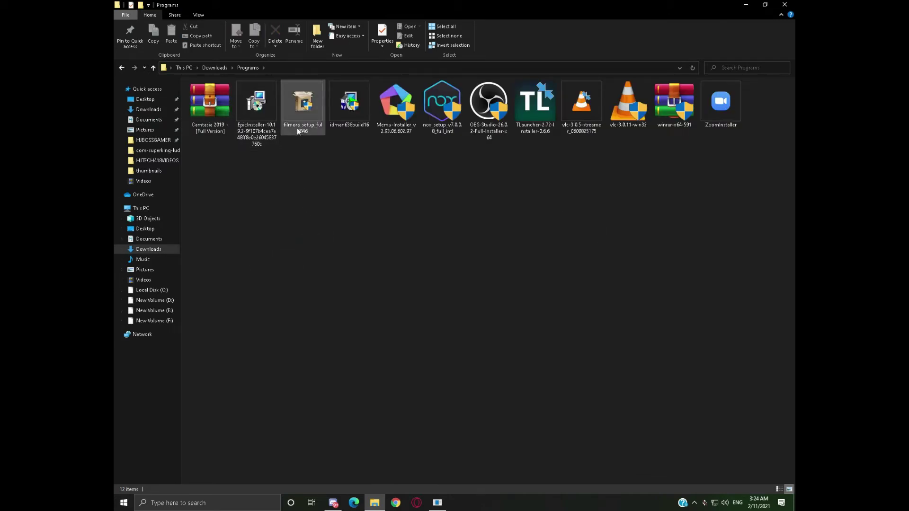
{"action": "double_click", "coordinate": [350, 118]}
{"action": "left_click", "coordinate": [388, 215]}
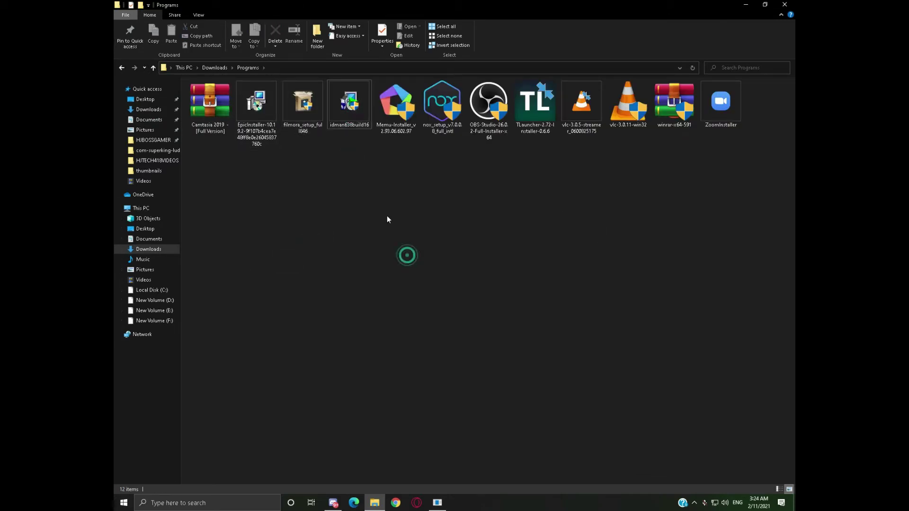
{"action": "left_click", "coordinate": [347, 112]}
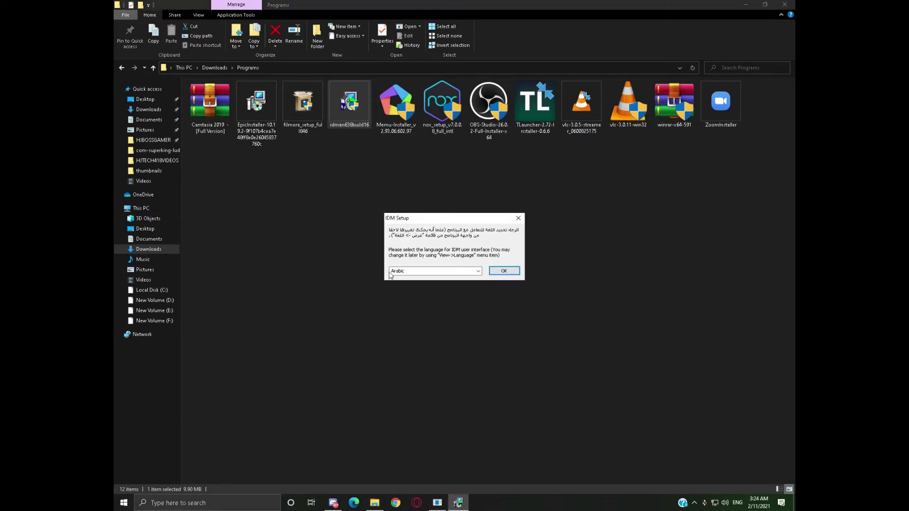
- Choose English as the IDM user interface language and confirm it
{"action": "left_click", "coordinate": [478, 271]}
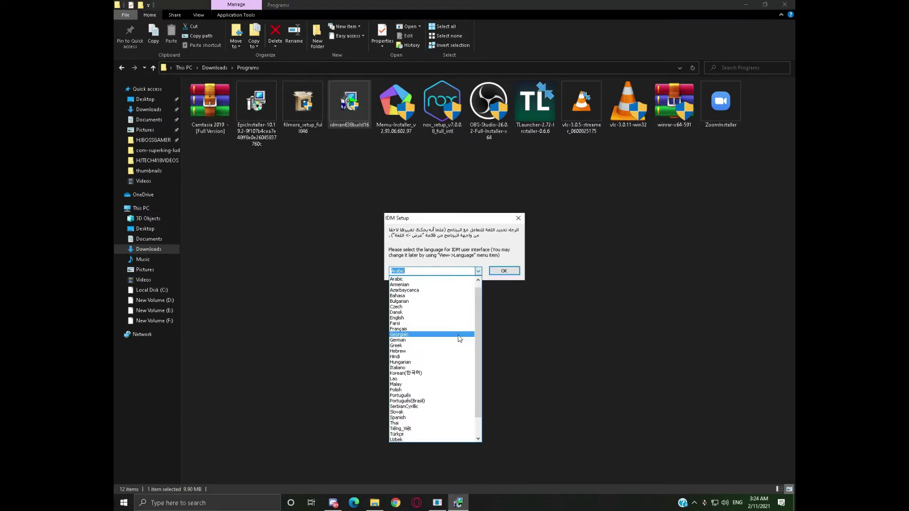
{"action": "scroll", "coordinate": [450, 348], "scroll_direction": "down", "scroll_amount": 2}
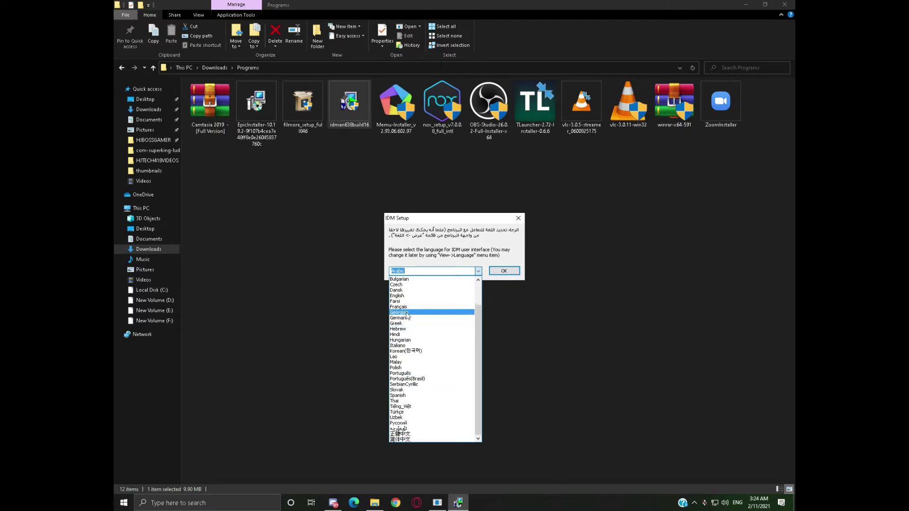
{"action": "left_click", "coordinate": [400, 295]}
{"action": "left_click", "coordinate": [503, 272]}
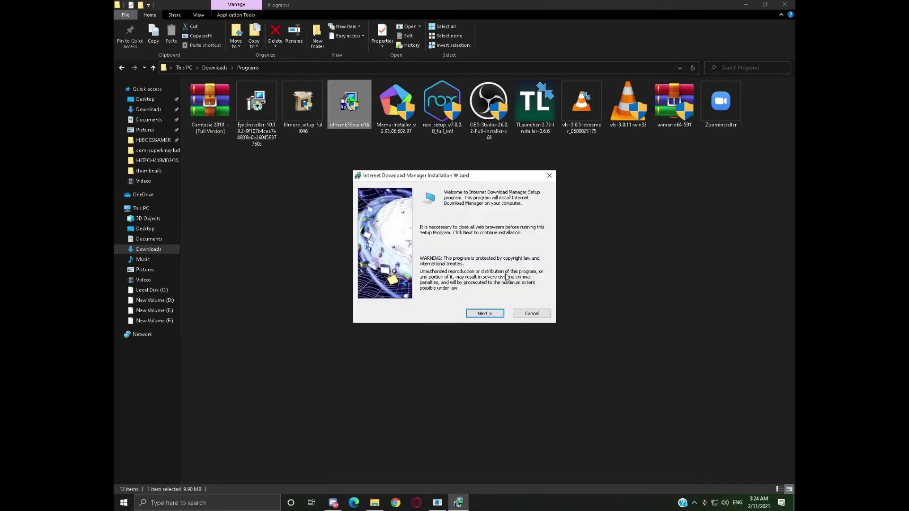
- Continue past the setup welcome page and accept the terms of the IDM license agreement
{"action": "left_click", "coordinate": [483, 314]}
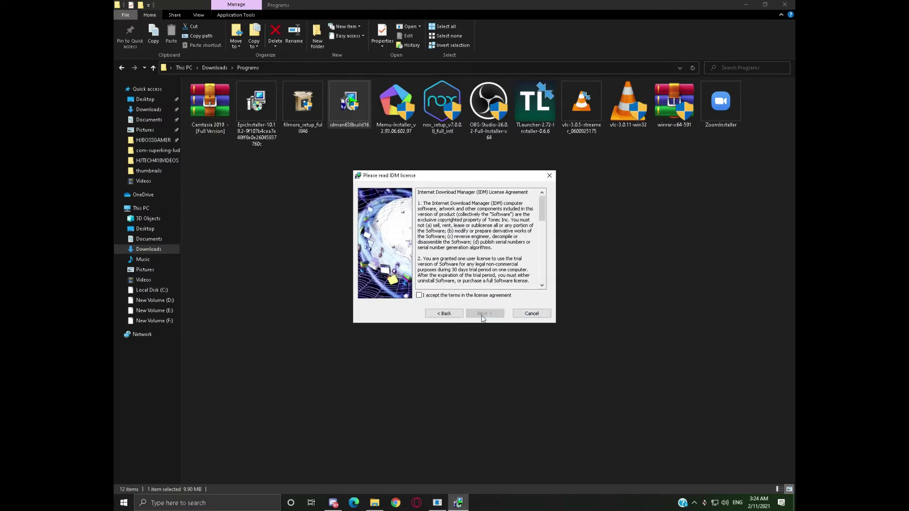
{"action": "left_click", "coordinate": [442, 296]}
{"action": "left_click", "coordinate": [490, 315]}
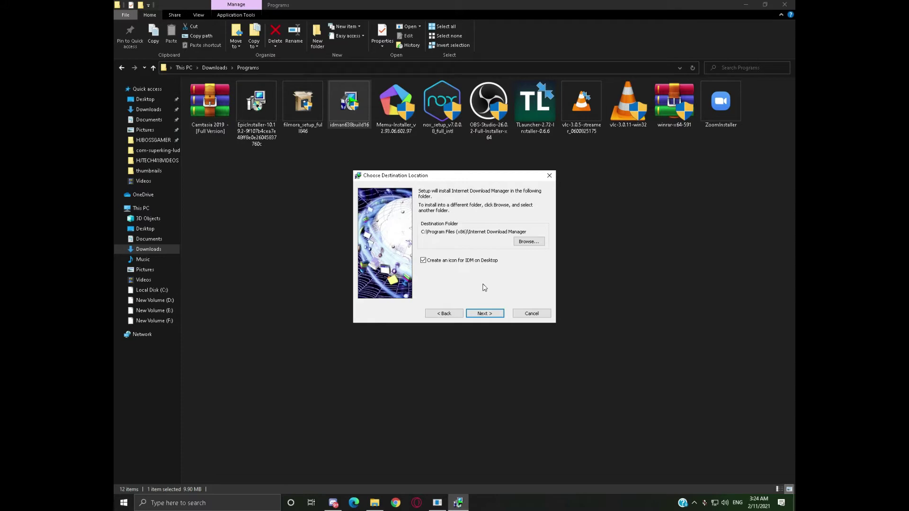
- Try to set the installation destination to F:\SOFTWARE\Internet Download Manager by browsing to the SOFTWARE folder on drive F
{"action": "left_click", "coordinate": [529, 242]}
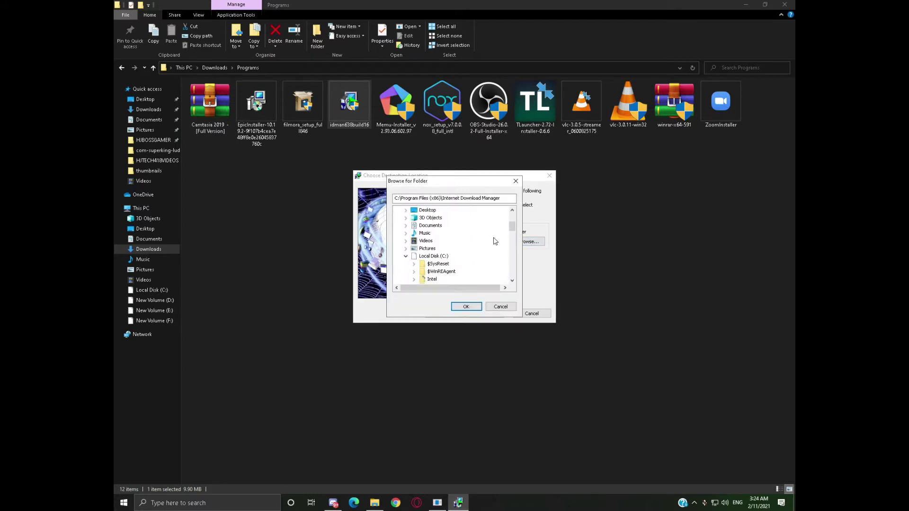
{"action": "left_click", "coordinate": [406, 237]}
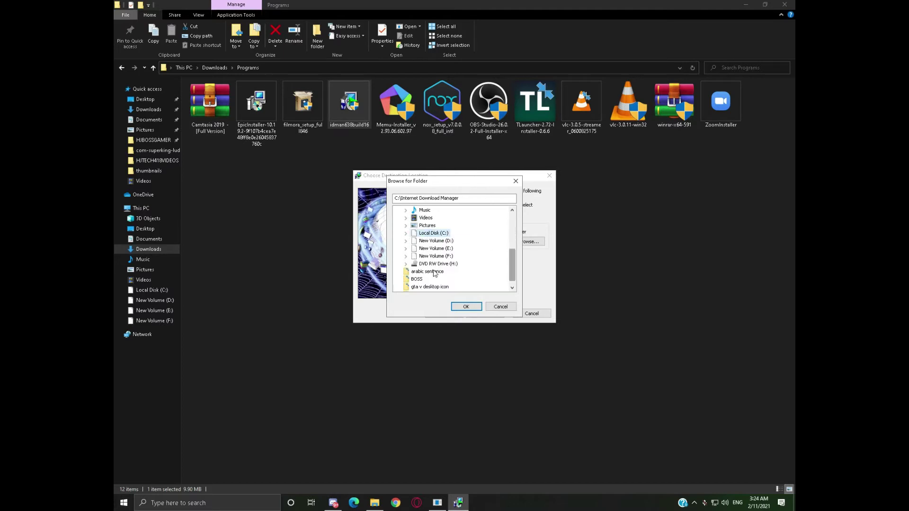
{"action": "scroll", "coordinate": [429, 234], "scroll_direction": "up", "scroll_amount": 2}
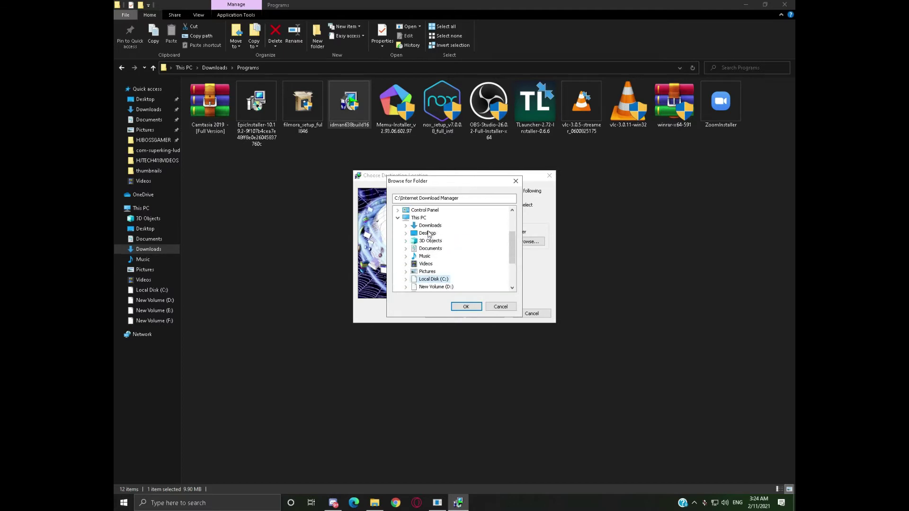
{"action": "left_click", "coordinate": [427, 226]}
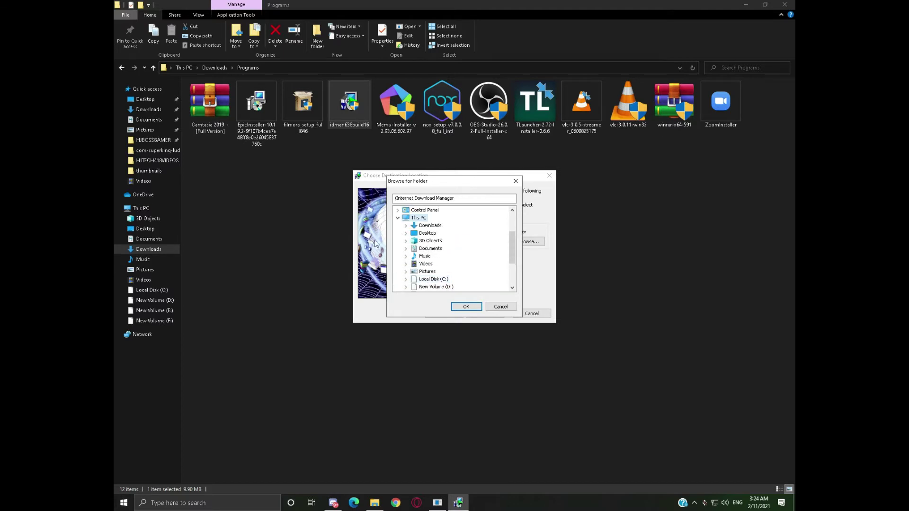
{"action": "left_click", "coordinate": [406, 233]}
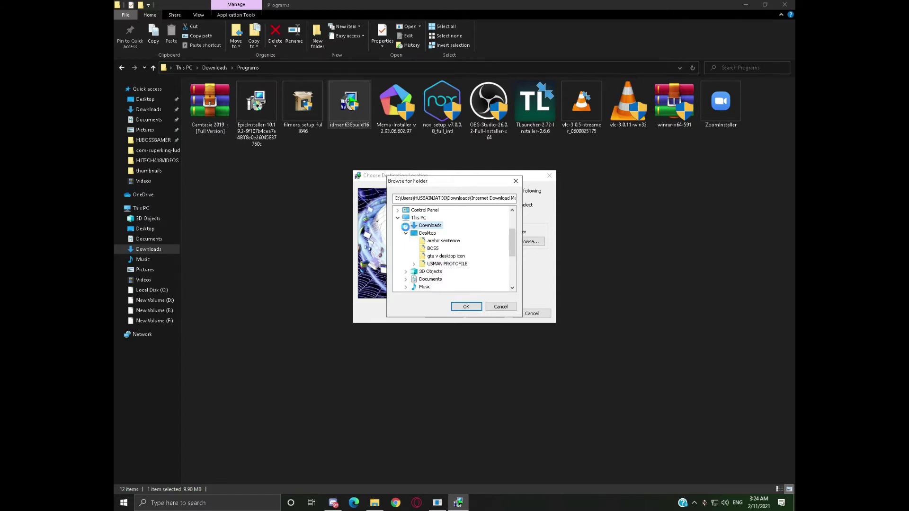
{"action": "scroll", "coordinate": [412, 232], "scroll_direction": "down", "scroll_amount": 4}
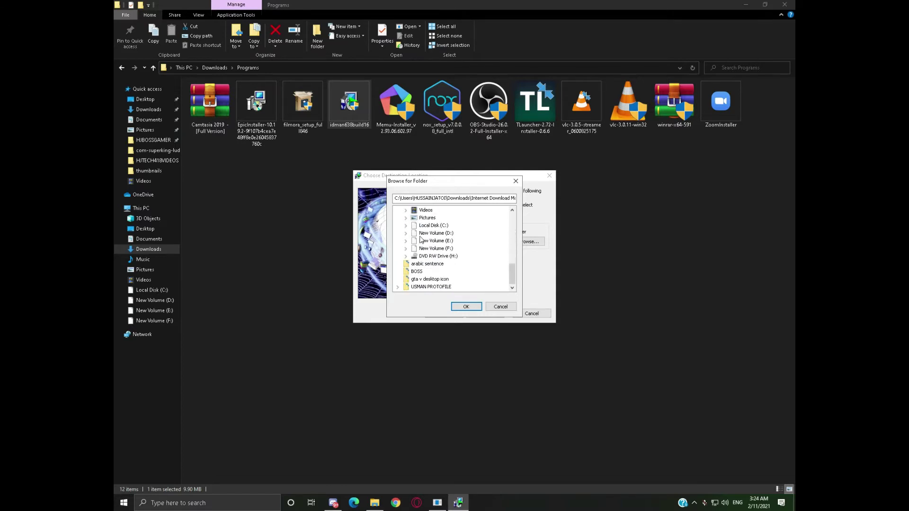
{"action": "left_click", "coordinate": [420, 249]}
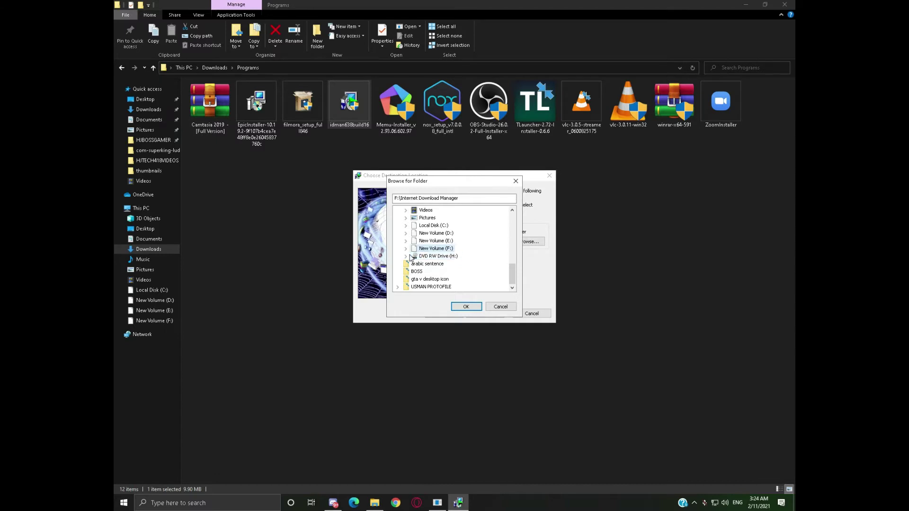
{"action": "left_click", "coordinate": [406, 249]}
{"action": "left_click", "coordinate": [439, 256]}
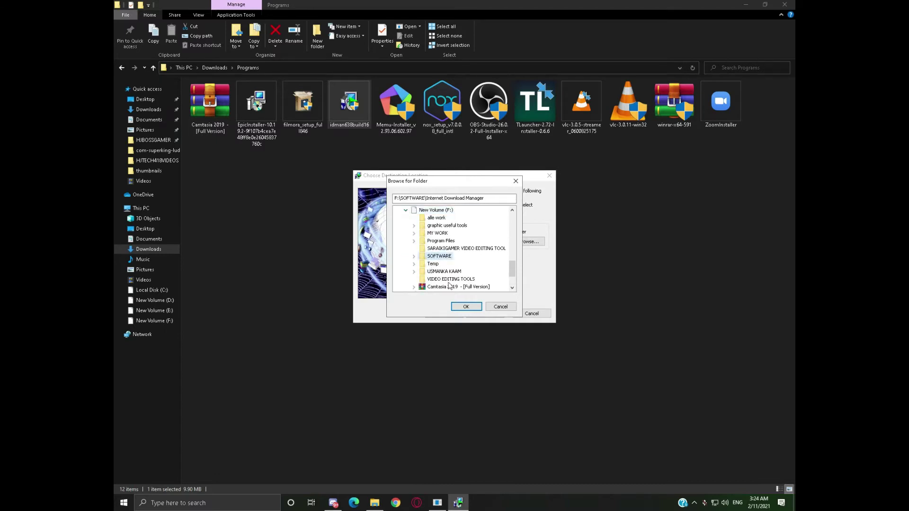
{"action": "left_click", "coordinate": [465, 307]}
{"action": "left_click", "coordinate": [484, 295]}
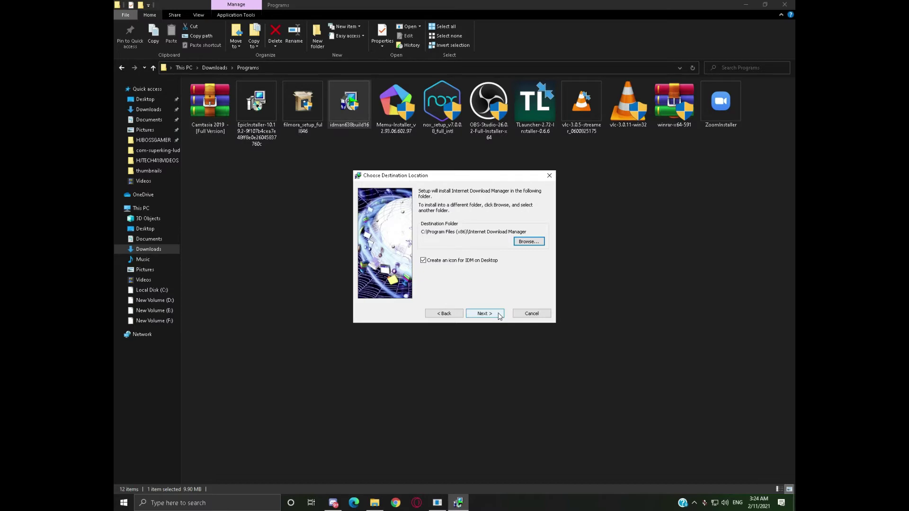
- Keep C:\Program Files (x86)\Internet Download Manager as the destination folder, install IDM and finish the setup
{"action": "left_click", "coordinate": [520, 242]}
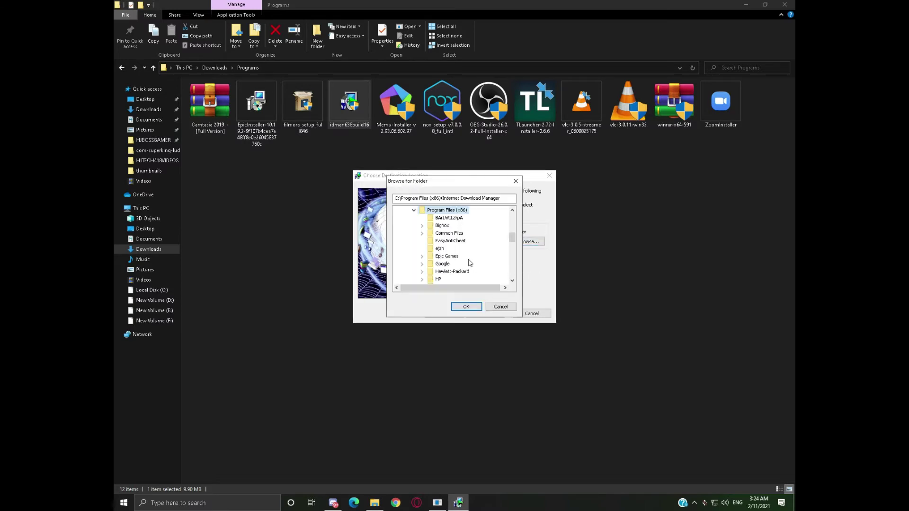
{"action": "left_click", "coordinate": [467, 306]}
{"action": "left_click", "coordinate": [471, 313]}
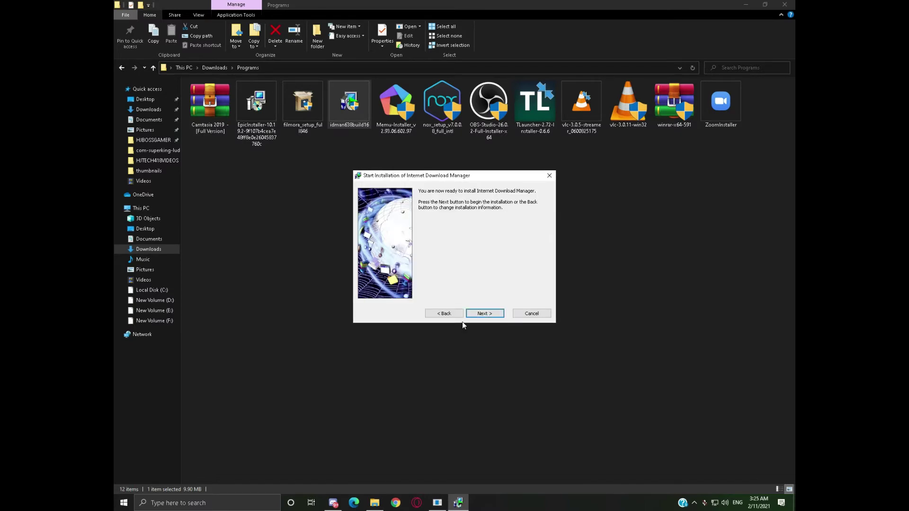
{"action": "left_click", "coordinate": [487, 314]}
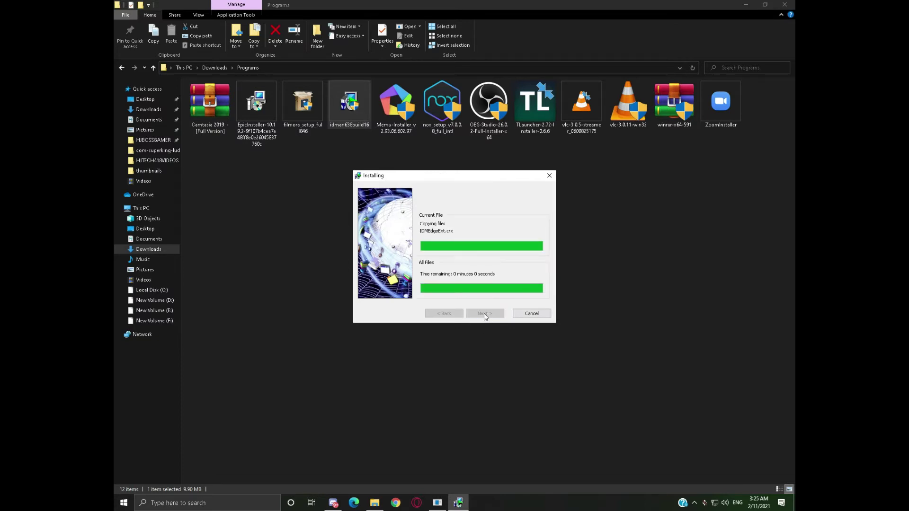
{"action": "left_click", "coordinate": [500, 315]}
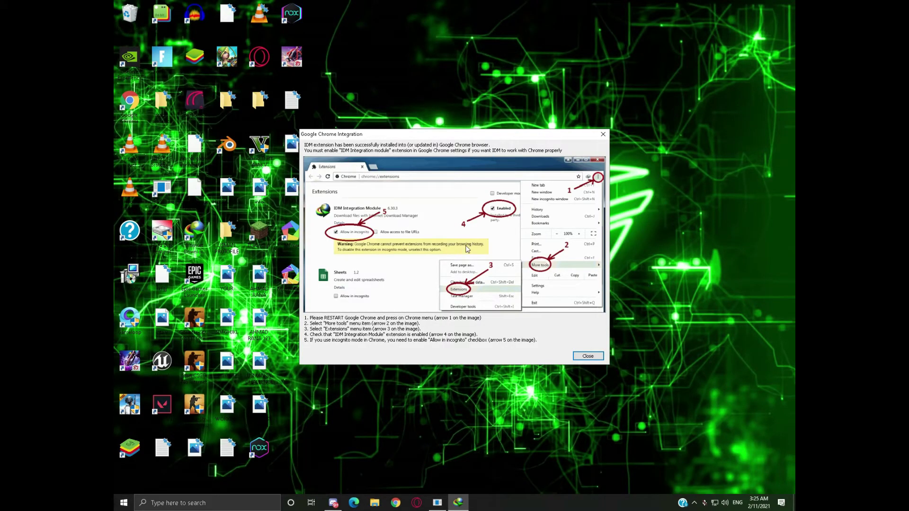
- Switch to Google Chrome, enable the newly added IDM Integration Module extension and close its welcome page
{"action": "left_click_drag", "start_coordinate": [383, 139], "coordinate": [410, 148]}
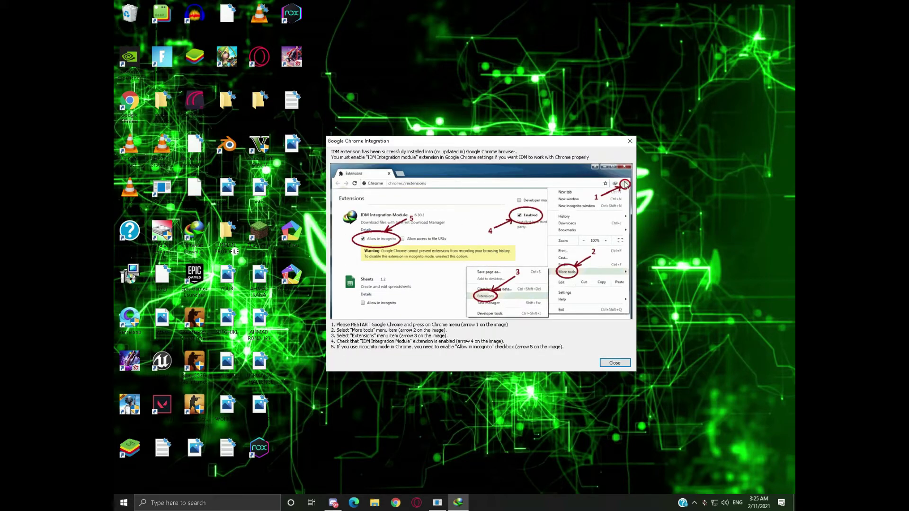
{"action": "left_click", "coordinate": [395, 503]}
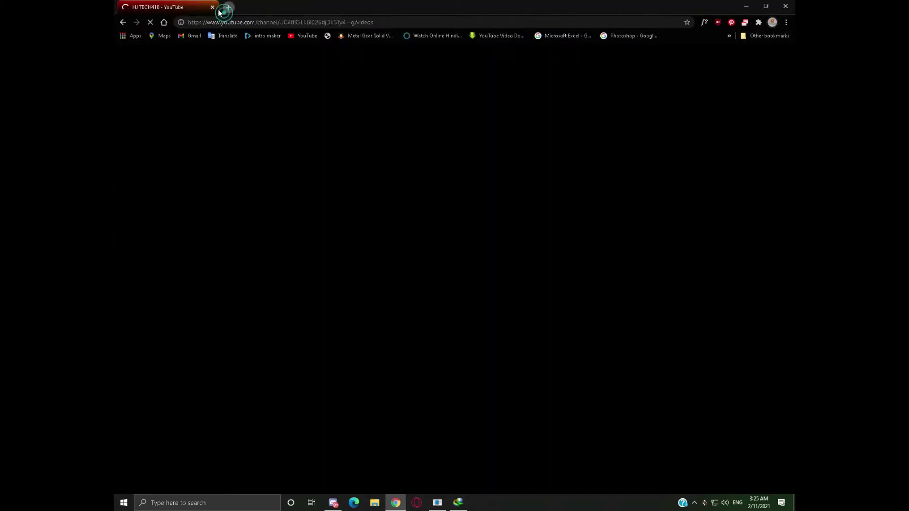
{"action": "left_click", "coordinate": [228, 6]}
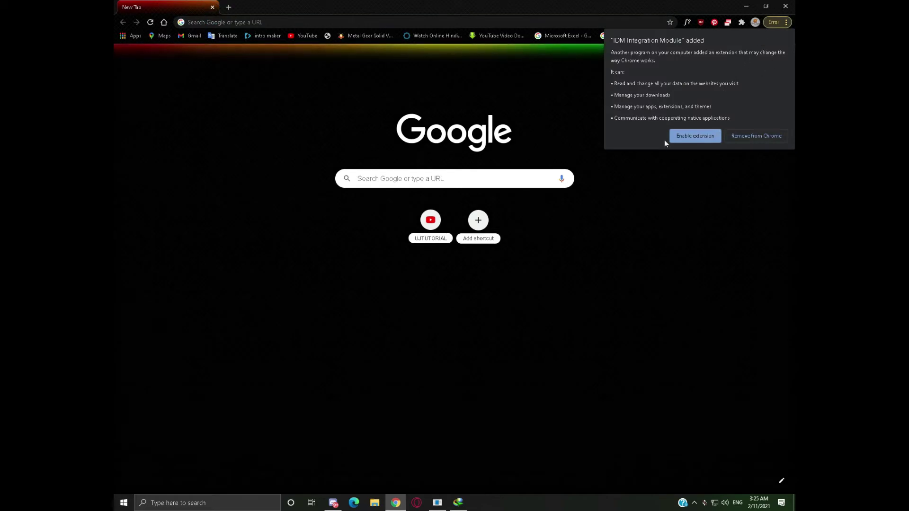
{"action": "left_click", "coordinate": [702, 136]}
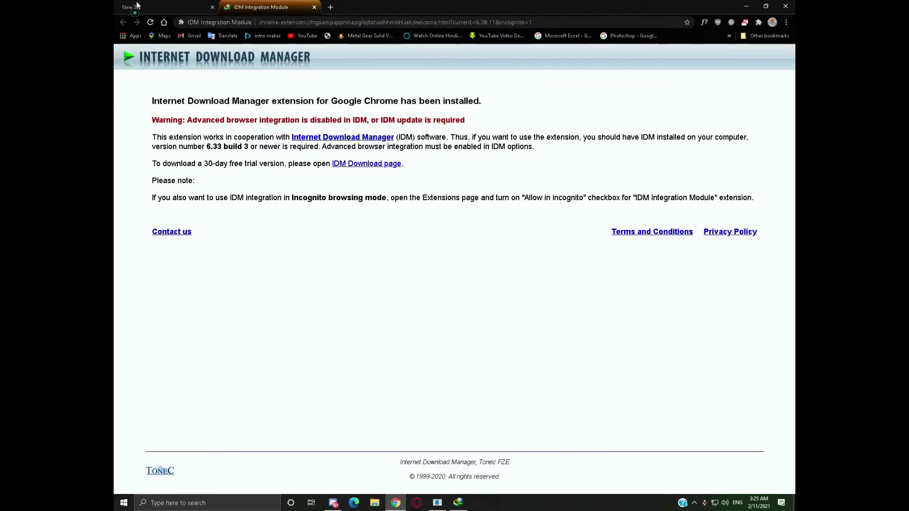
{"action": "key", "text": "ctrl+w"}
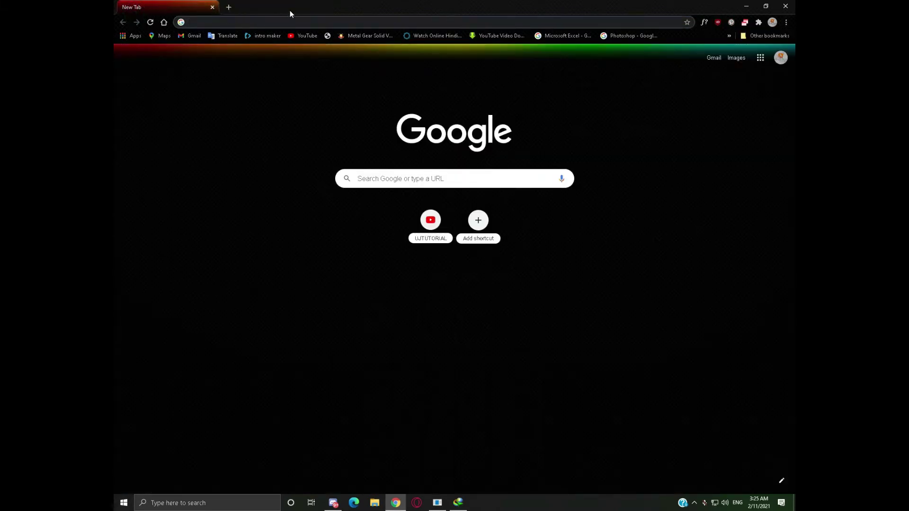
- Open Chrome's extensions page and show the details of the IDM Integration Module extension
{"action": "left_click", "coordinate": [786, 23]}
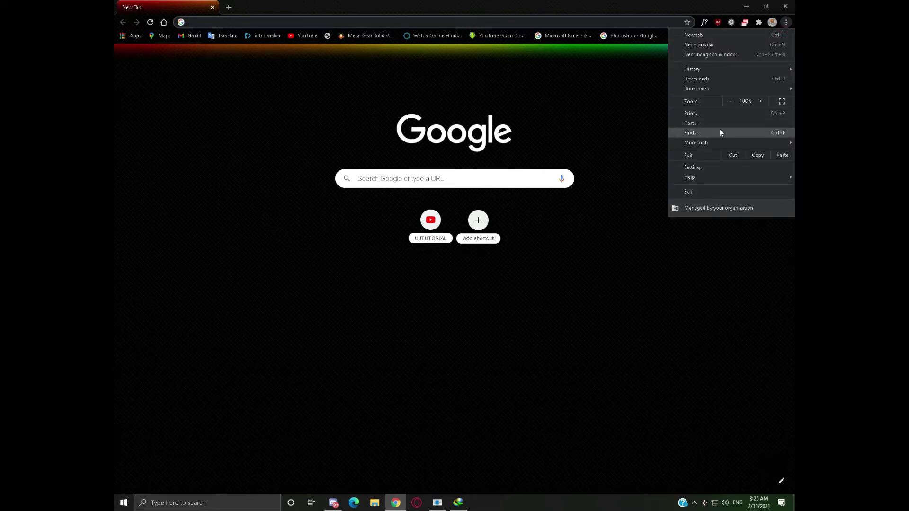
{"action": "mouse_move", "coordinate": [716, 146]}
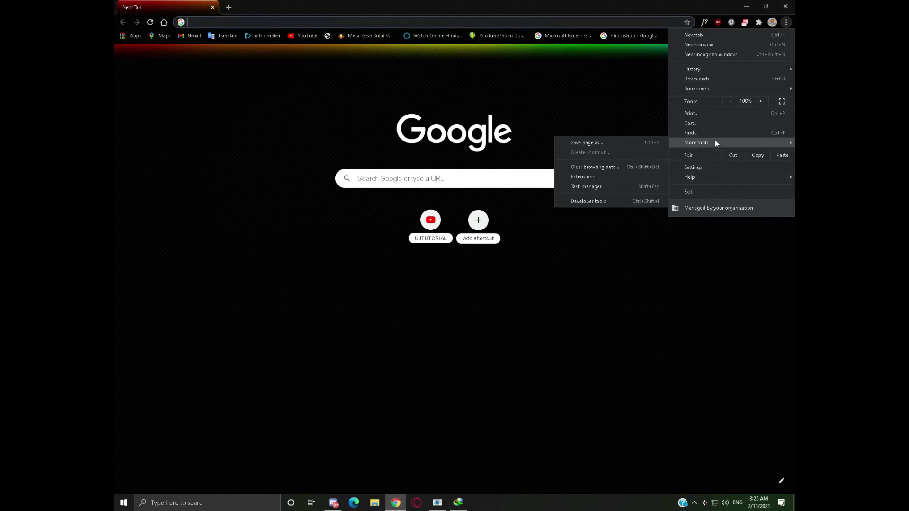
{"action": "left_click", "coordinate": [584, 178]}
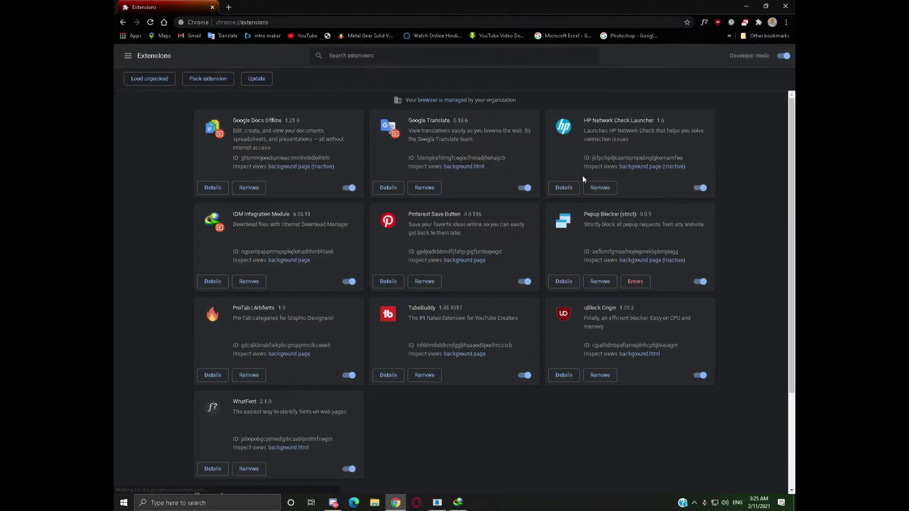
{"action": "scroll", "coordinate": [582, 179], "scroll_direction": "down", "scroll_amount": 2}
{"action": "scroll", "coordinate": [420, 375], "scroll_direction": "down", "scroll_amount": 1}
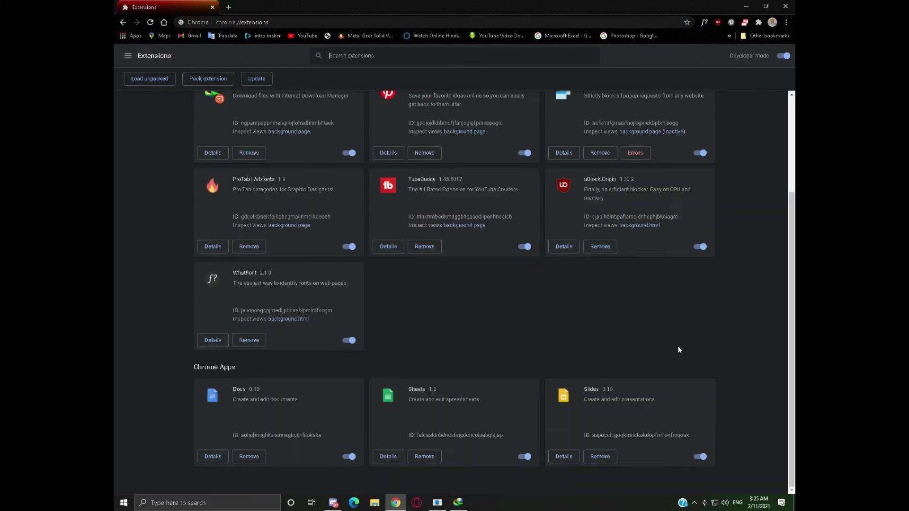
{"action": "scroll", "coordinate": [114, 300], "scroll_direction": "up", "scroll_amount": 3}
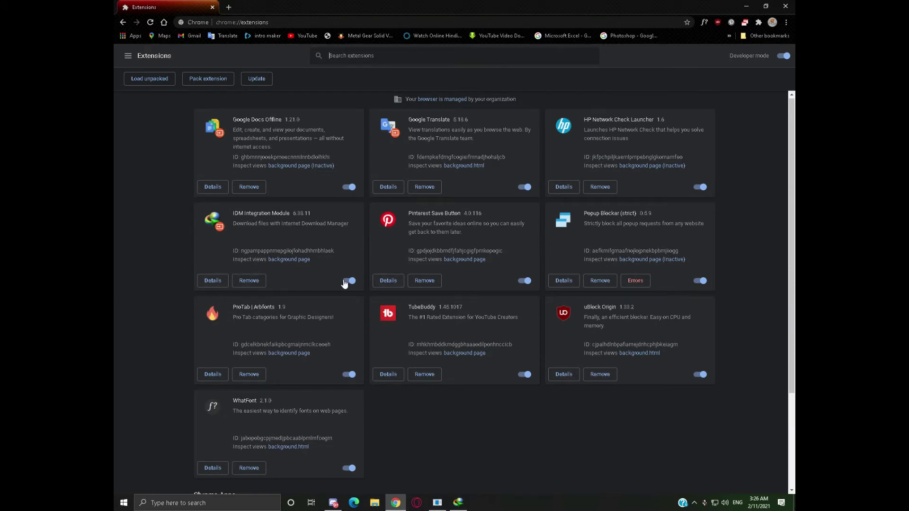
{"action": "left_click", "coordinate": [214, 280]}
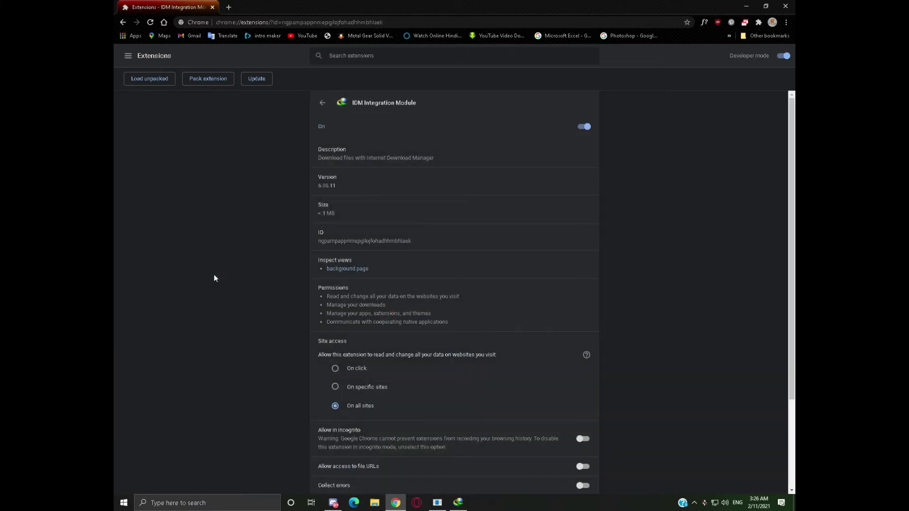
- Allow the IDM Integration Module extension to run in incognito mode
{"action": "scroll", "coordinate": [499, 184], "scroll_direction": "down", "scroll_amount": 3}
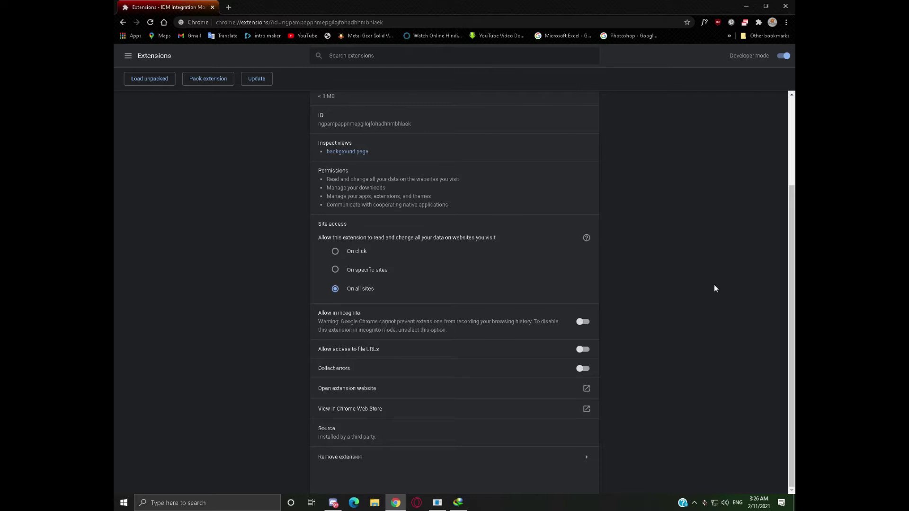
{"action": "scroll", "coordinate": [715, 288], "scroll_direction": "up", "scroll_amount": 3}
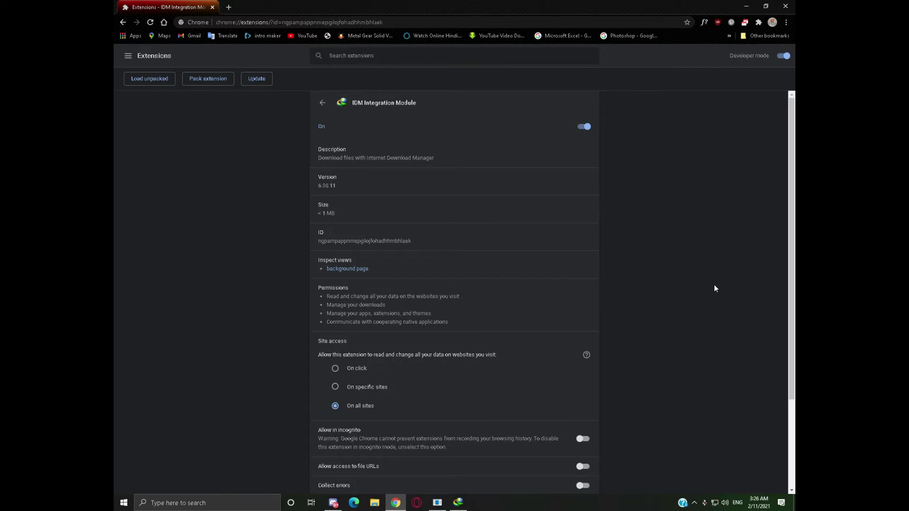
{"action": "scroll", "coordinate": [715, 288], "scroll_direction": "down", "scroll_amount": 2}
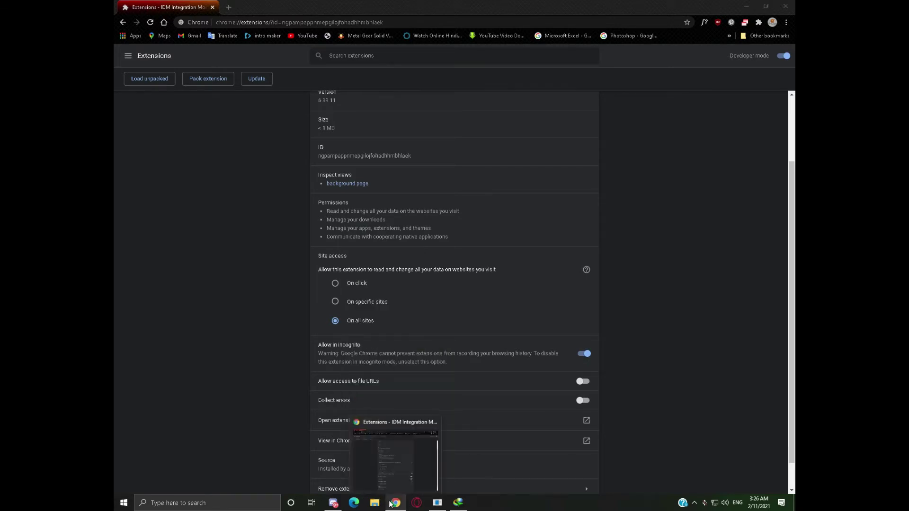
{"action": "right_click", "coordinate": [396, 502]}
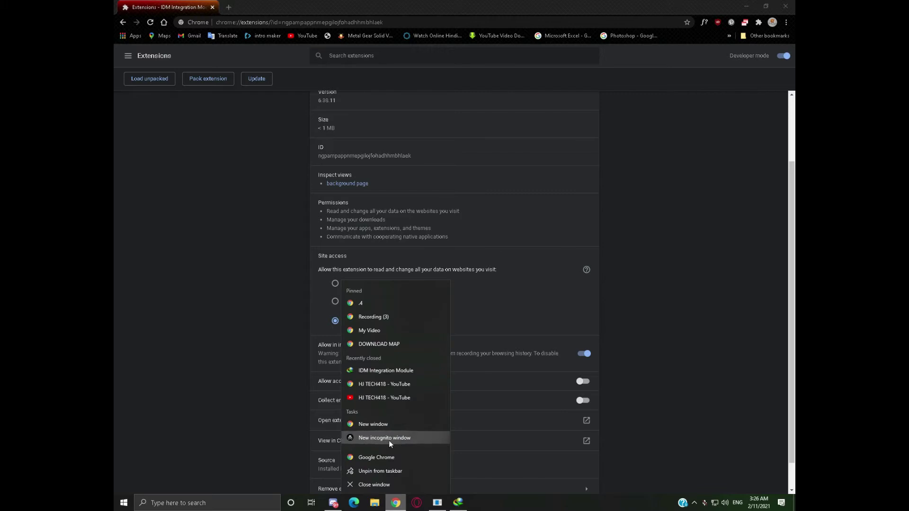
{"action": "left_click", "coordinate": [643, 369]}
{"action": "scroll", "coordinate": [601, 356], "scroll_direction": "down", "scroll_amount": 1}
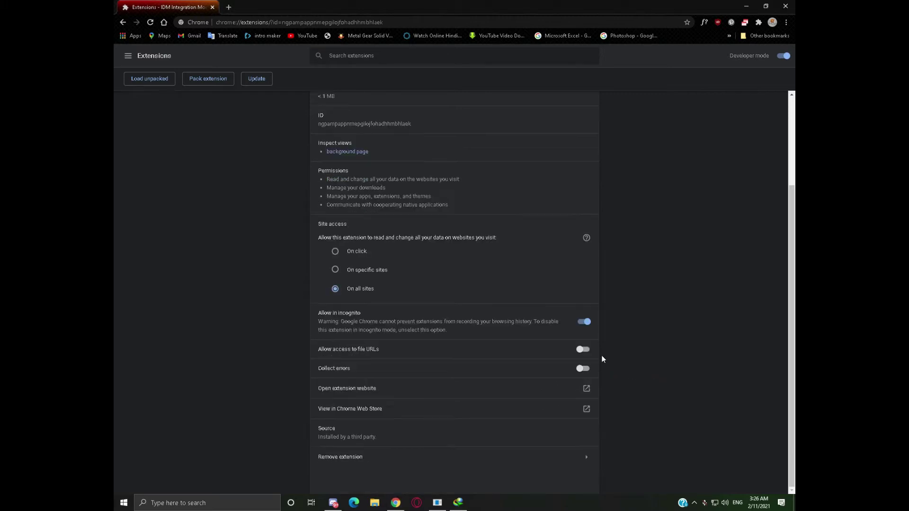
{"action": "scroll", "coordinate": [602, 358], "scroll_direction": "up", "scroll_amount": 2}
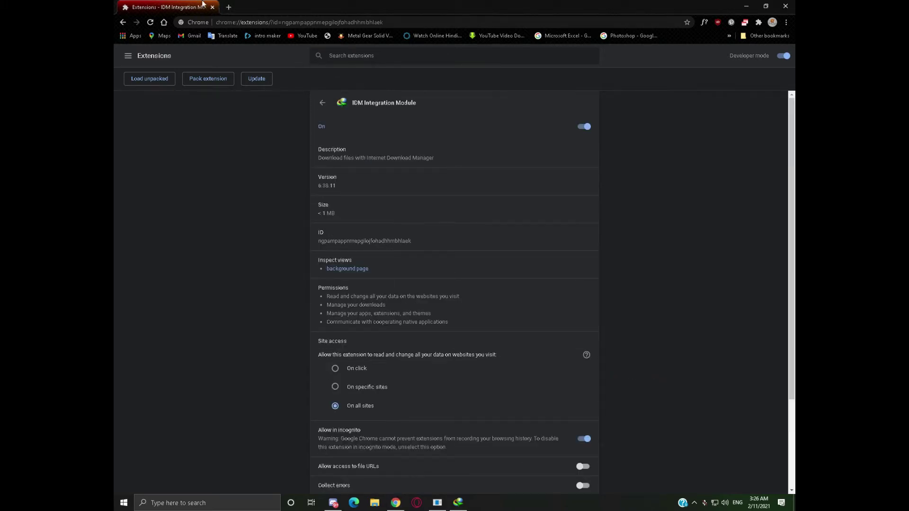
- Close the extension details page and open YouTube in a new tab
{"action": "left_click", "coordinate": [229, 7]}
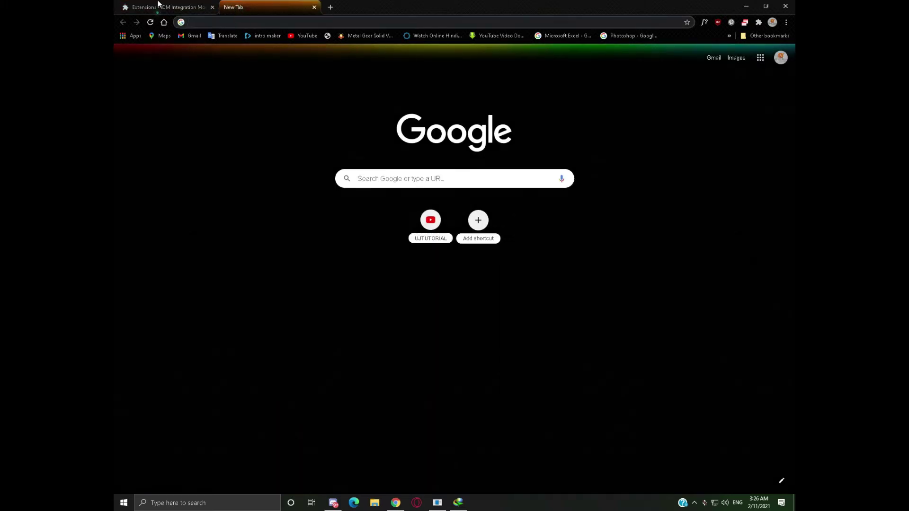
{"action": "left_click", "coordinate": [161, 7]}
{"action": "left_click", "coordinate": [212, 7]}
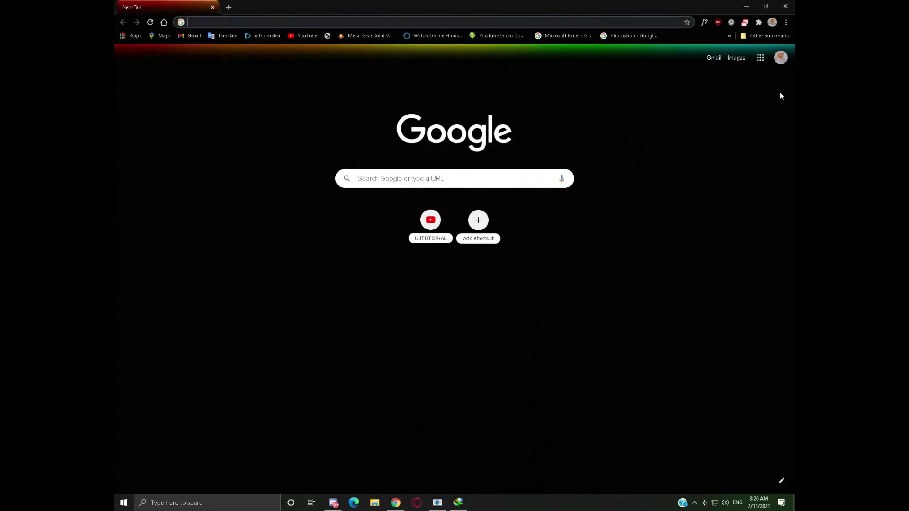
{"action": "left_click", "coordinate": [314, 36]}
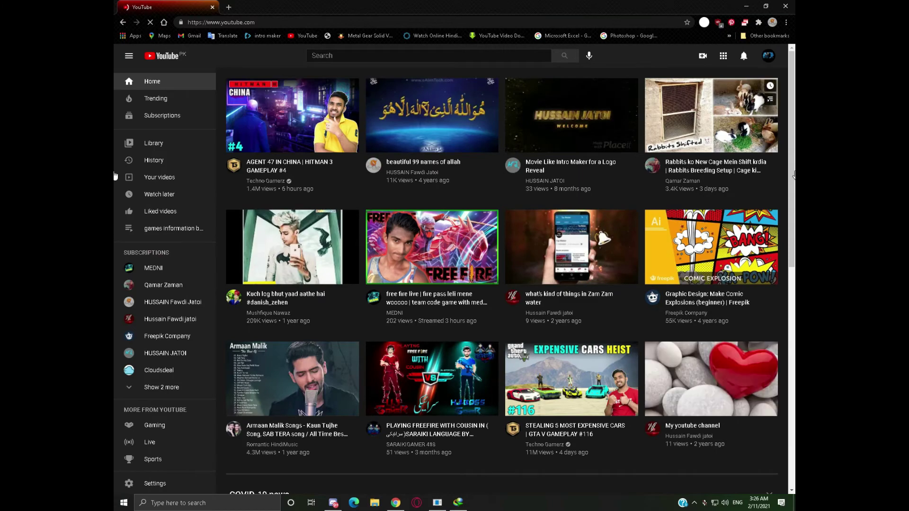
- Open the "PLAYING FREEFIRE WITH COUSIN" video from the YouTube home feed, look over its page and reload it
{"action": "scroll", "coordinate": [113, 174], "scroll_direction": "down", "scroll_amount": 6}
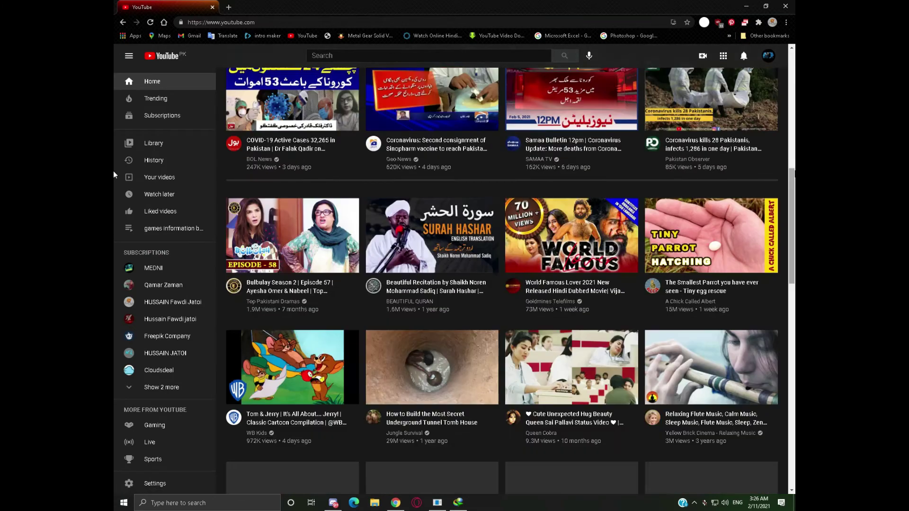
{"action": "scroll", "coordinate": [113, 174], "scroll_direction": "down", "scroll_amount": 6}
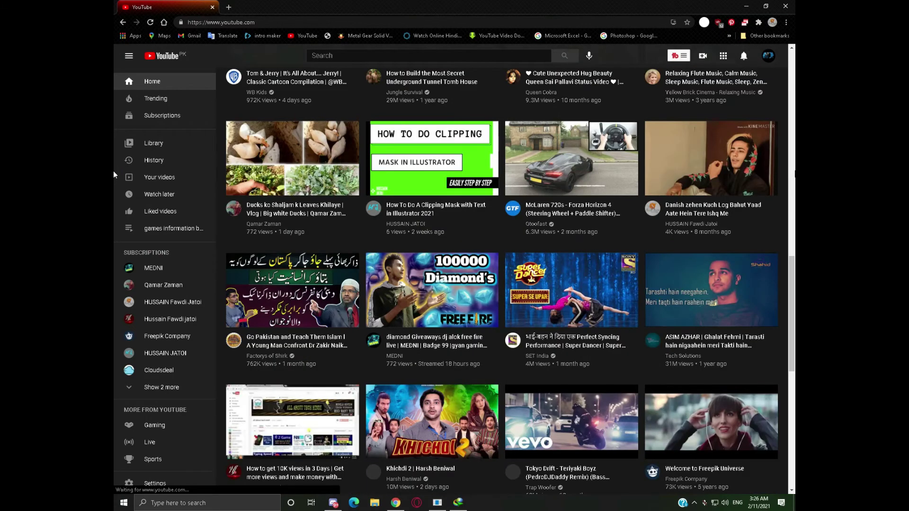
{"action": "scroll", "coordinate": [112, 171], "scroll_direction": "up", "scroll_amount": 12}
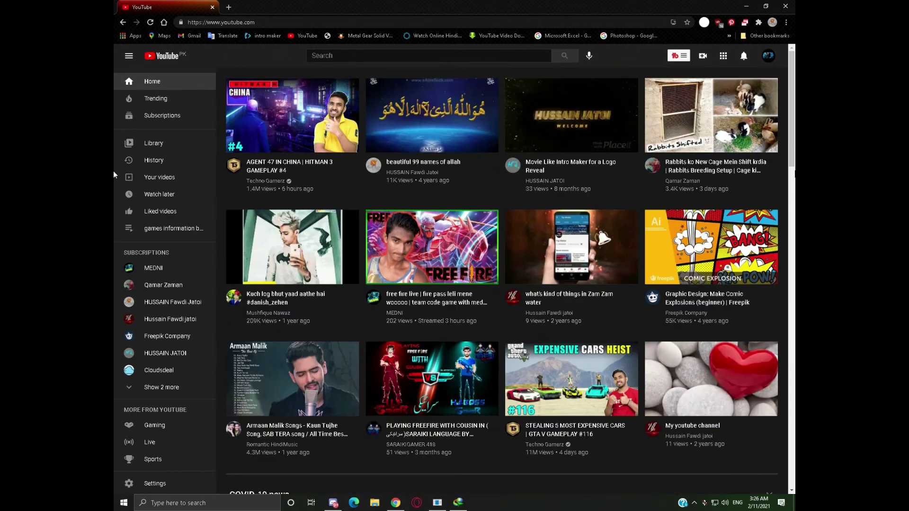
{"action": "left_click", "coordinate": [463, 422]}
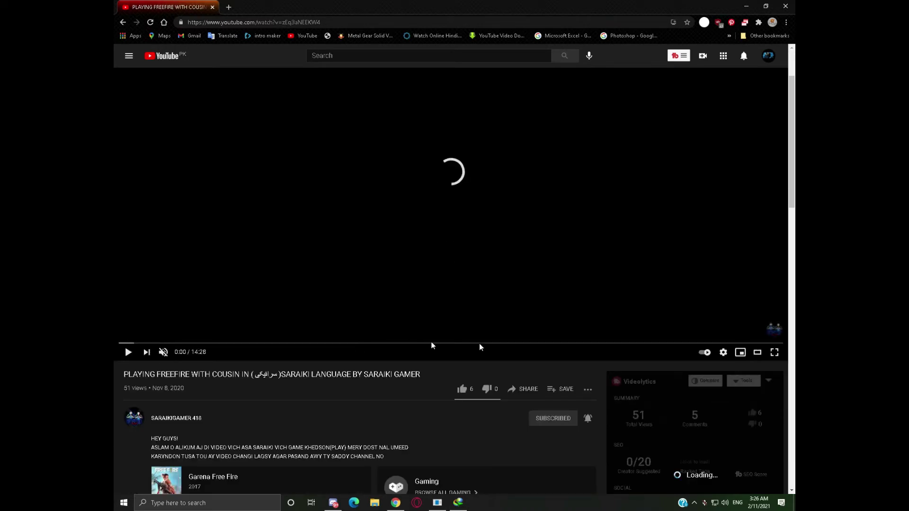
{"action": "scroll", "coordinate": [384, 352], "scroll_direction": "down", "scroll_amount": 3}
{"action": "scroll", "coordinate": [337, 334], "scroll_direction": "up", "scroll_amount": 5}
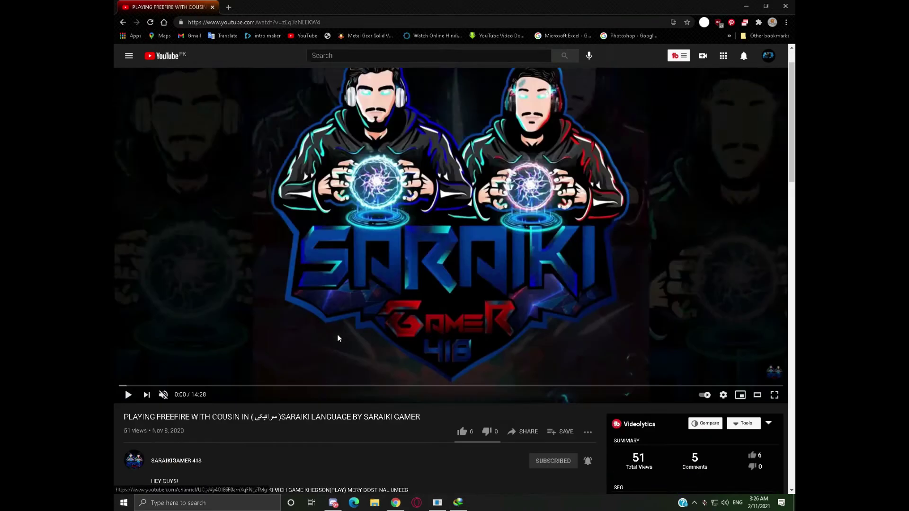
{"action": "scroll", "coordinate": [753, 107], "scroll_direction": "down", "scroll_amount": 3}
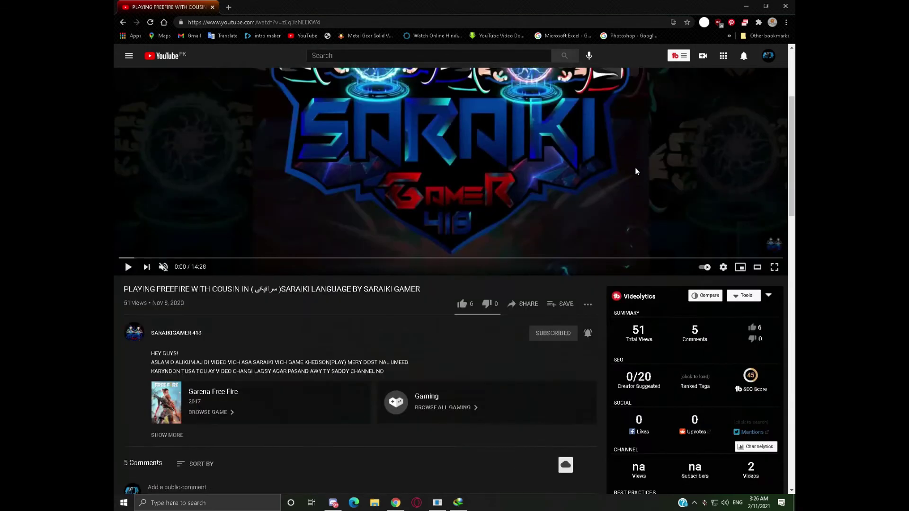
{"action": "scroll", "coordinate": [616, 303], "scroll_direction": "up", "scroll_amount": 3}
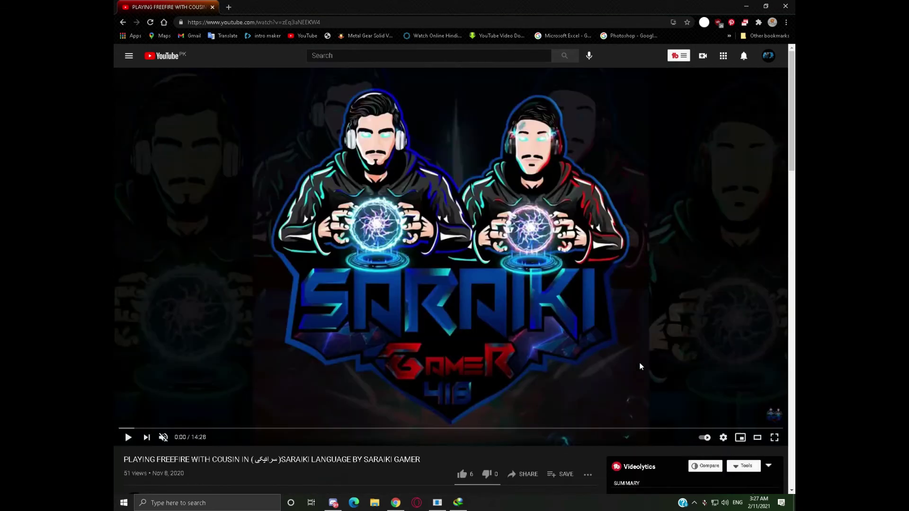
{"action": "left_click", "coordinate": [150, 22]}
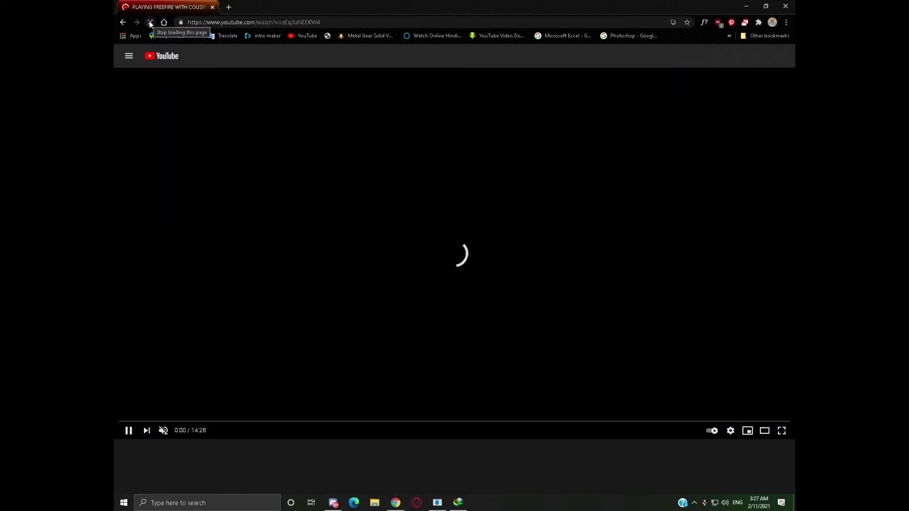
{"action": "left_click", "coordinate": [342, 242]}
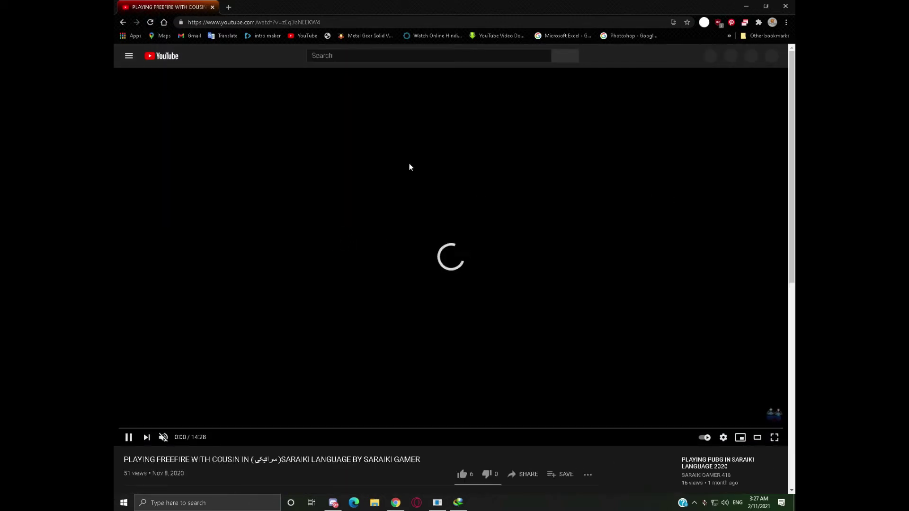
- Return to the YouTube home page and open the video "Movie Like Intro Maker for a Logo Reveal"
{"action": "left_click", "coordinate": [154, 59]}
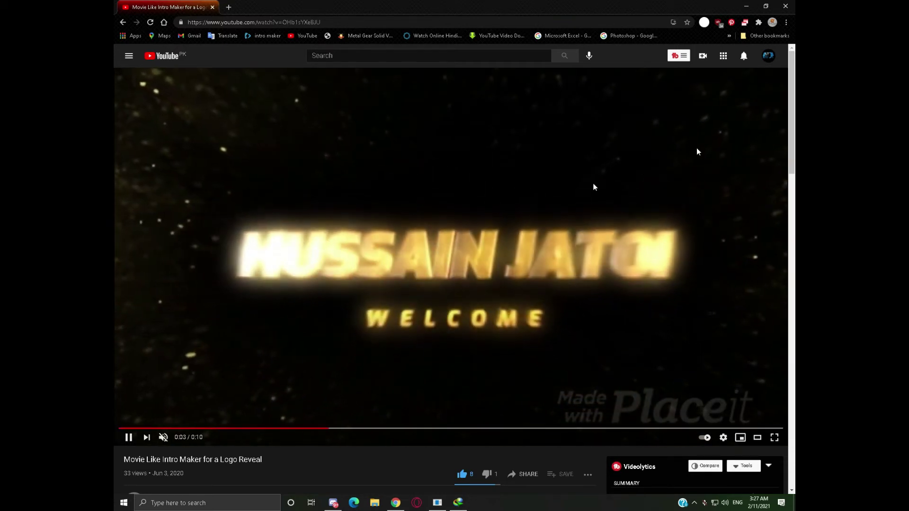
- Close Chrome, dismiss IDM's Chrome and Edge integration instructions, and close the Microsoft Store window they bring up
{"action": "left_click", "coordinate": [785, 22]}
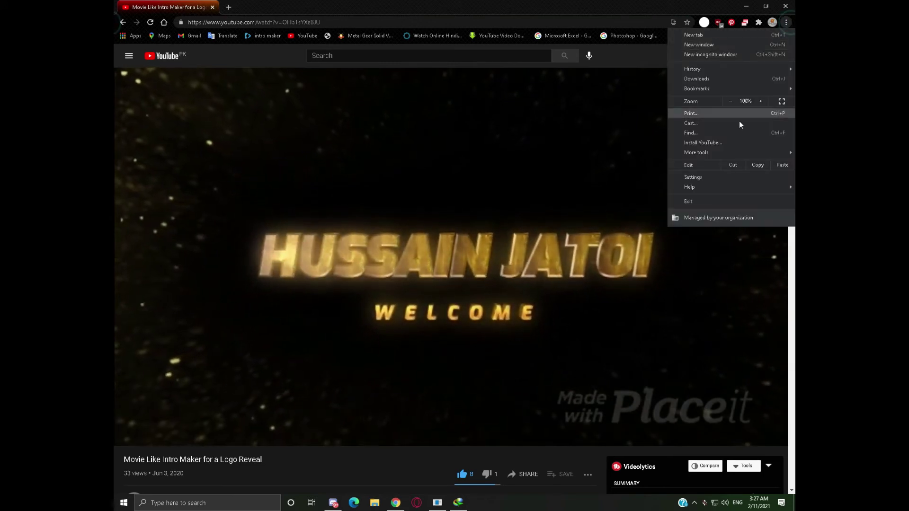
{"action": "left_click", "coordinate": [467, 227]}
{"action": "left_click", "coordinate": [794, 4]}
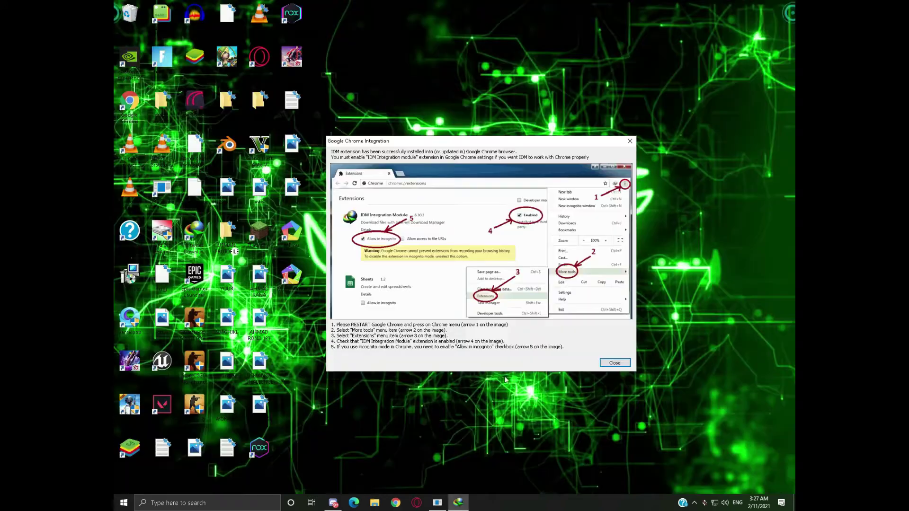
{"action": "left_click", "coordinate": [613, 363]}
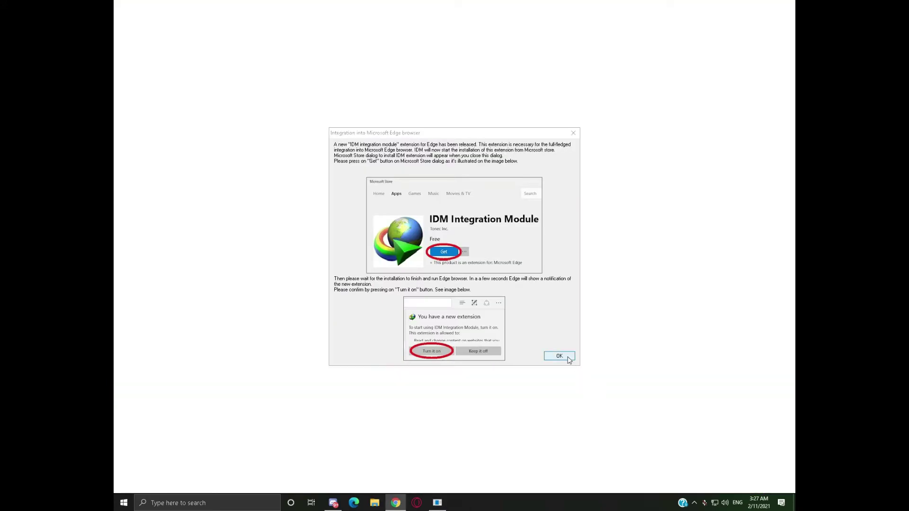
{"action": "left_click", "coordinate": [568, 357]}
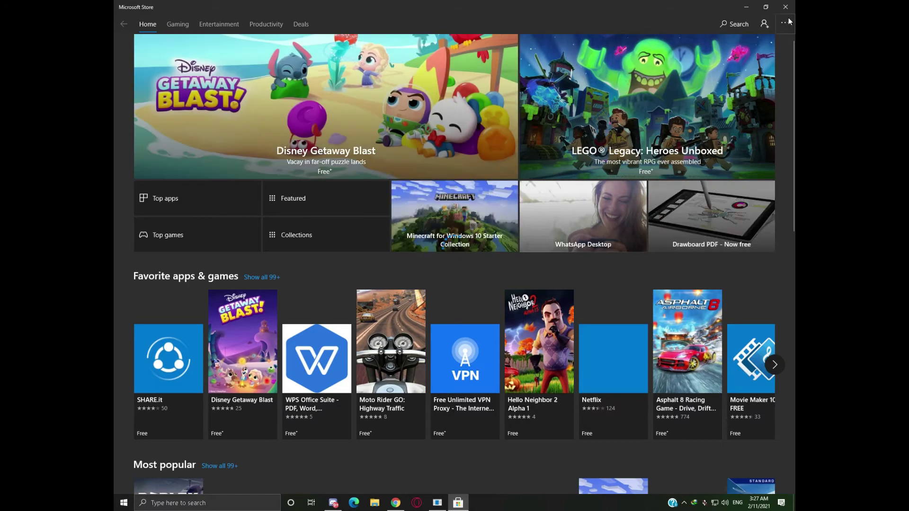
{"action": "left_click", "coordinate": [786, 7]}
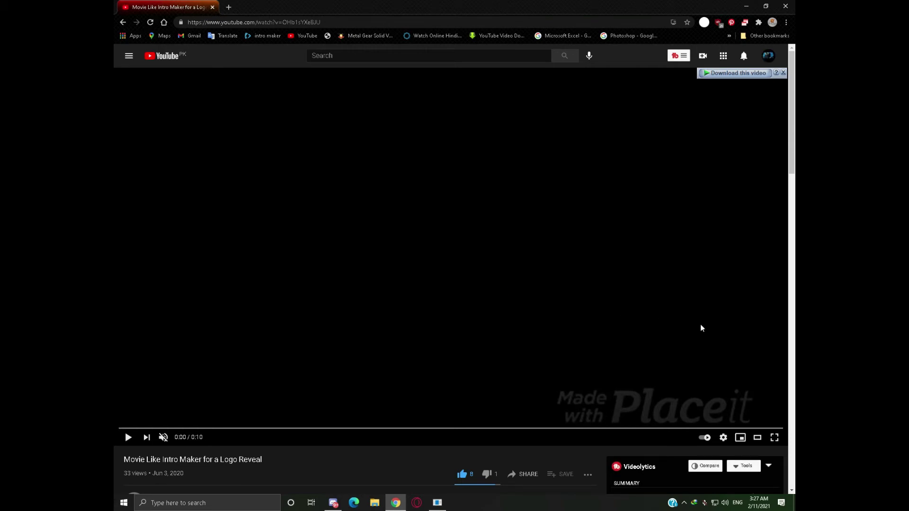
- Play the Movie Like Intro Maker video briefly and return to the YouTube home page
{"action": "left_click", "coordinate": [574, 292]}
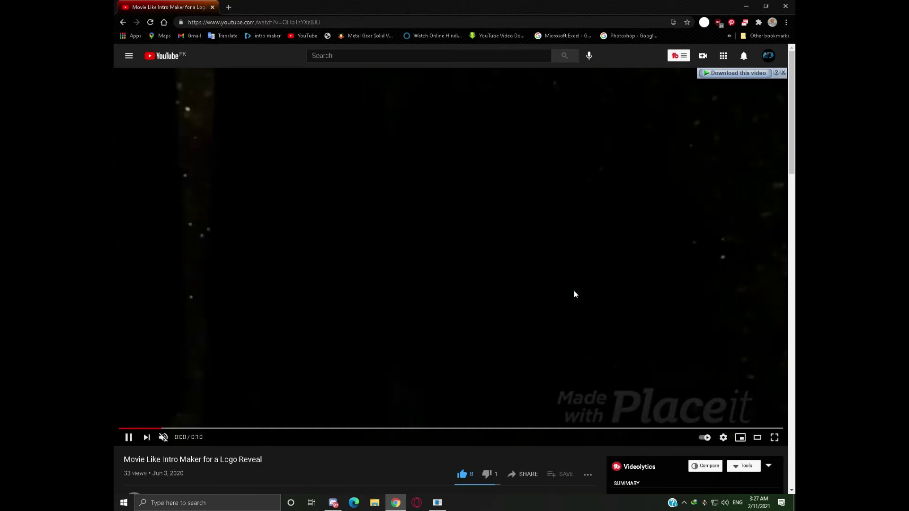
{"action": "left_click", "coordinate": [574, 291]}
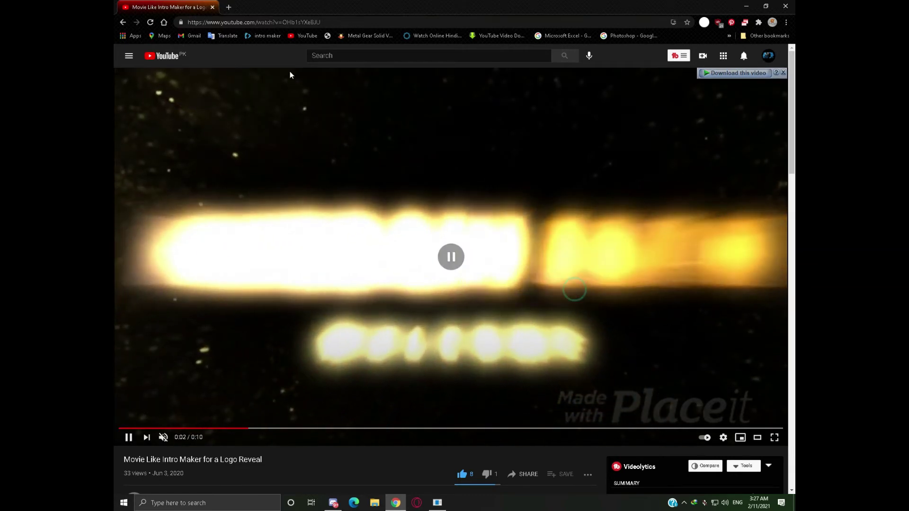
{"action": "left_click", "coordinate": [150, 60]}
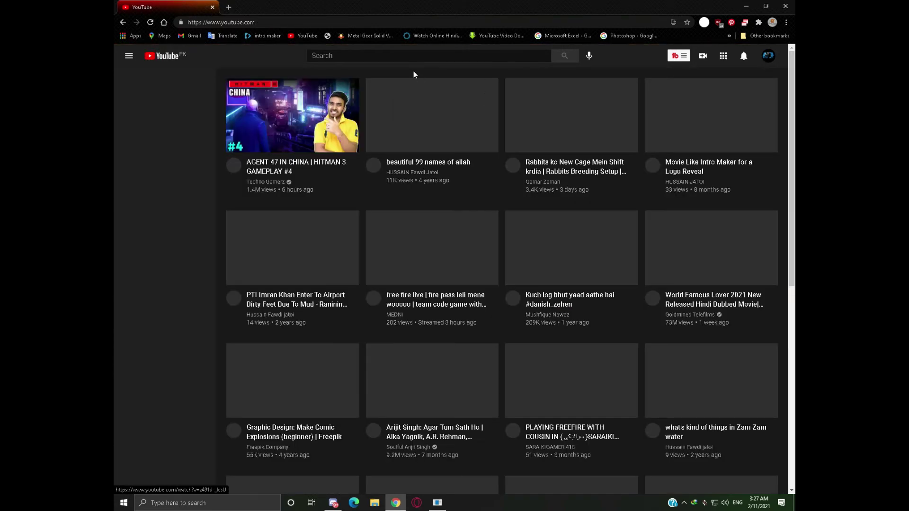
- Search YouTube for "HUMGRAPHIC" and open the uploaded videos of the H.U.M. GRAPHIC DESIGNER channel
{"action": "left_click", "coordinate": [413, 56]}
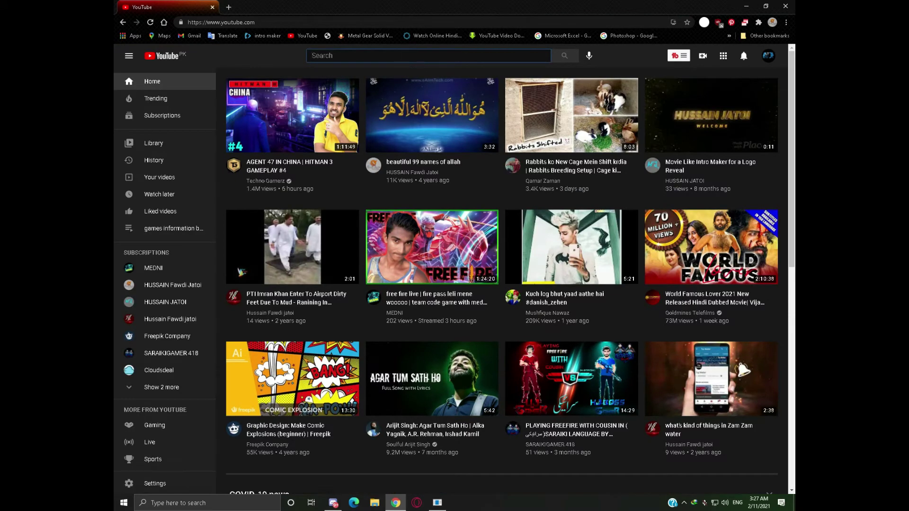
{"action": "type", "text": "HUMGRAPHIC"}
{"action": "key", "text": "Return"}
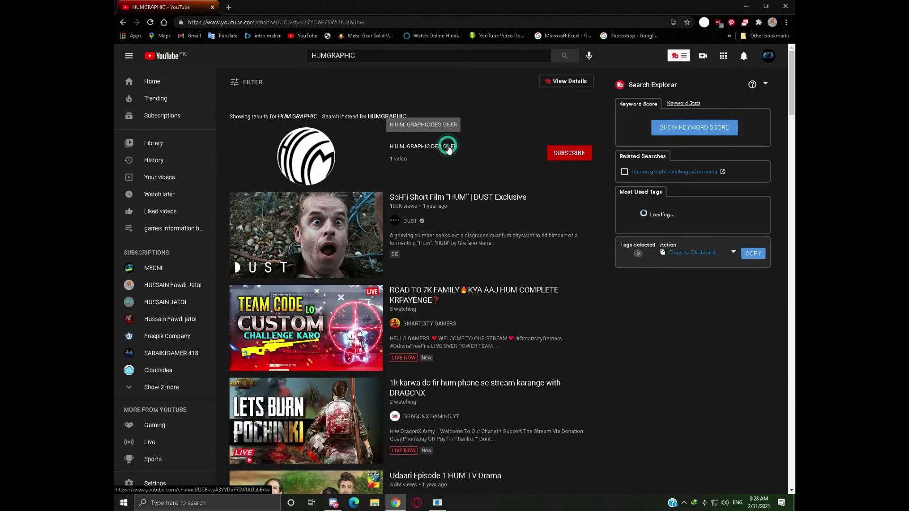
{"action": "left_click", "coordinate": [450, 150]}
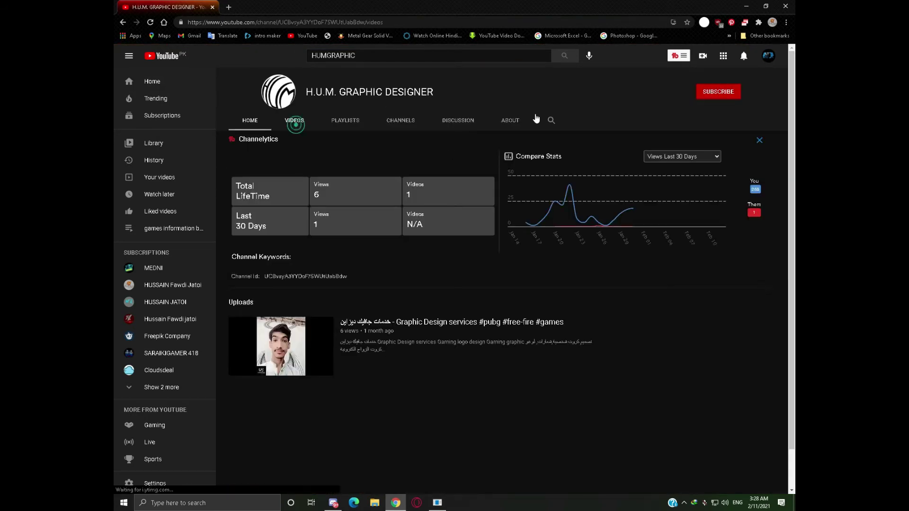
{"action": "left_click", "coordinate": [294, 122]}
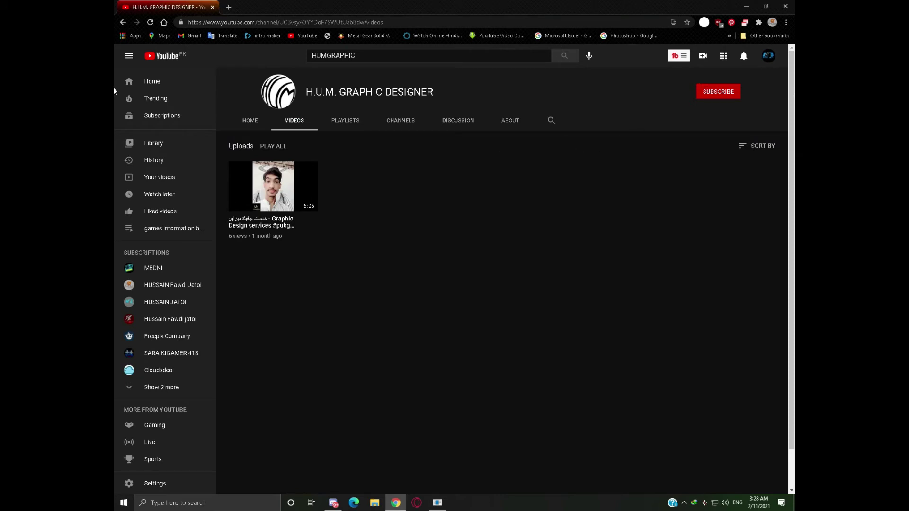
- Subscribe to the H.U.M. GRAPHIC DESIGNER channel and turn on all of its notifications
{"action": "left_click", "coordinate": [718, 92]}
{"action": "left_click", "coordinate": [733, 91]}
{"action": "left_click", "coordinate": [520, 299]}
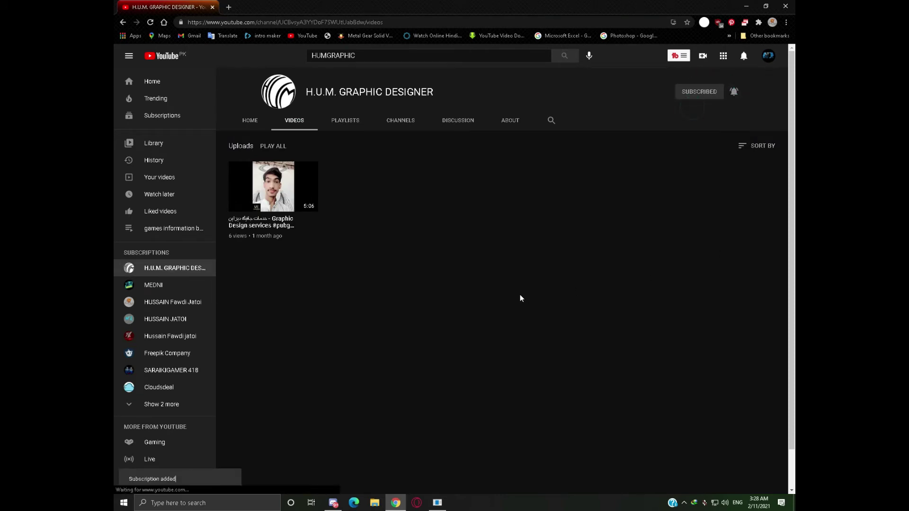
- Open the channel's "Graphic Design services" video and like it
{"action": "left_click", "coordinate": [254, 213]}
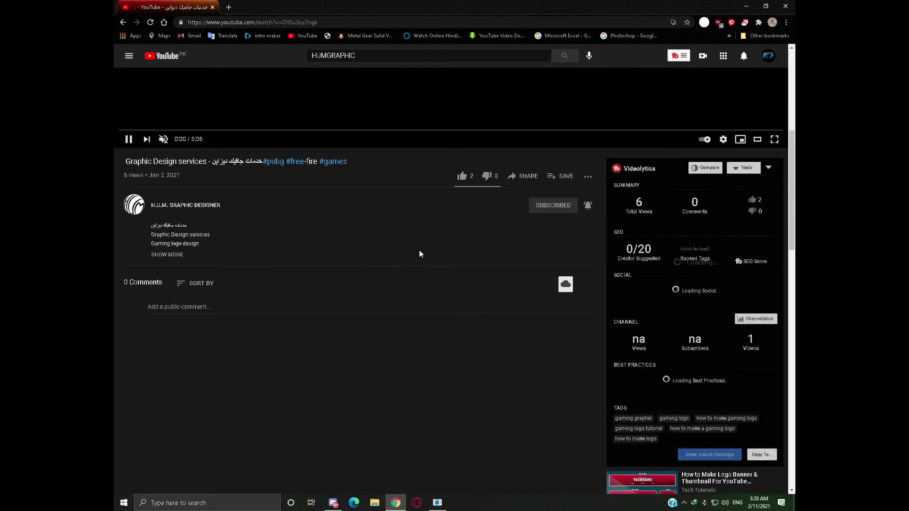
{"action": "scroll", "coordinate": [544, 166], "scroll_direction": "down", "scroll_amount": 1}
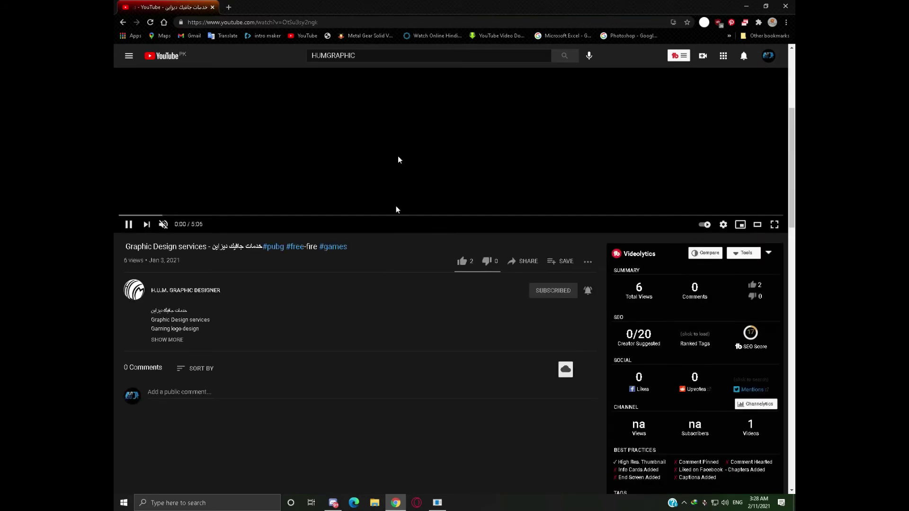
{"action": "left_click", "coordinate": [462, 262]}
{"action": "left_click", "coordinate": [432, 313]}
{"action": "scroll", "coordinate": [432, 313], "scroll_direction": "up", "scroll_amount": 5}
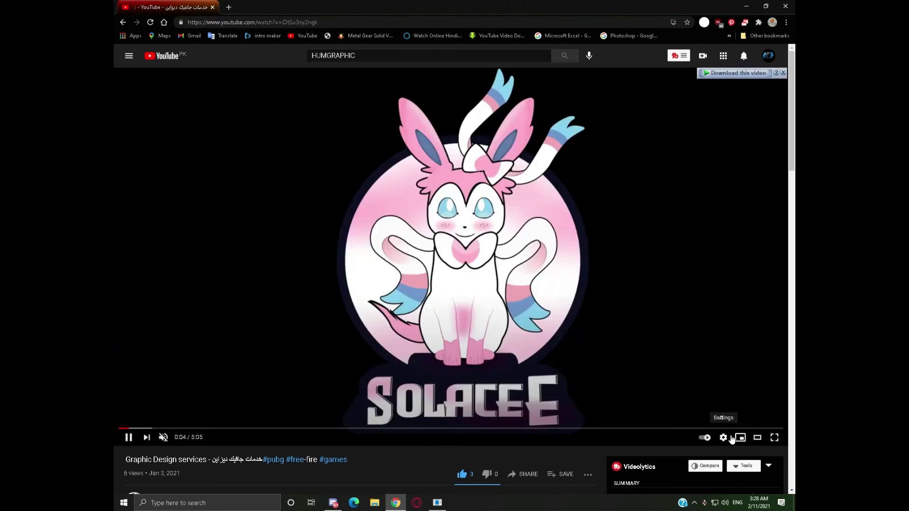
- Examine the playback quality options of the video, leaving the quality on Auto
{"action": "left_click", "coordinate": [725, 438]}
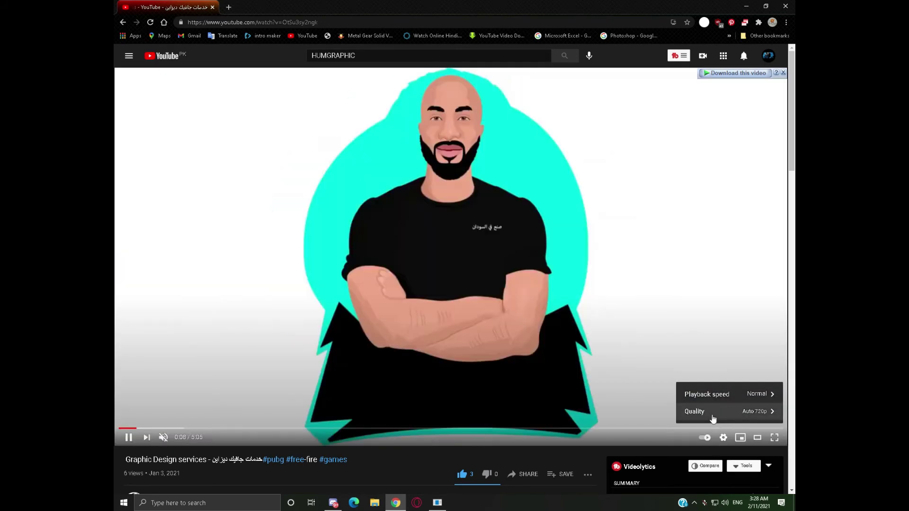
{"action": "left_click", "coordinate": [738, 412]}
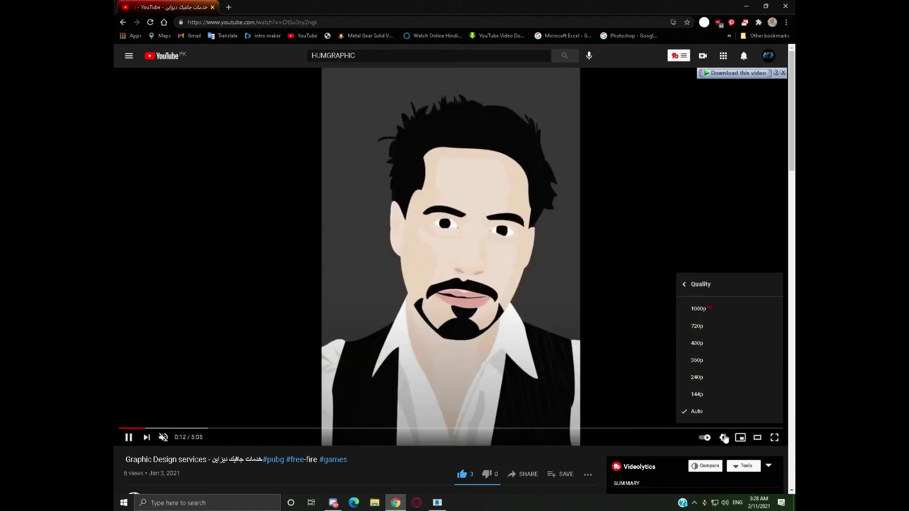
{"action": "left_click", "coordinate": [637, 148]}
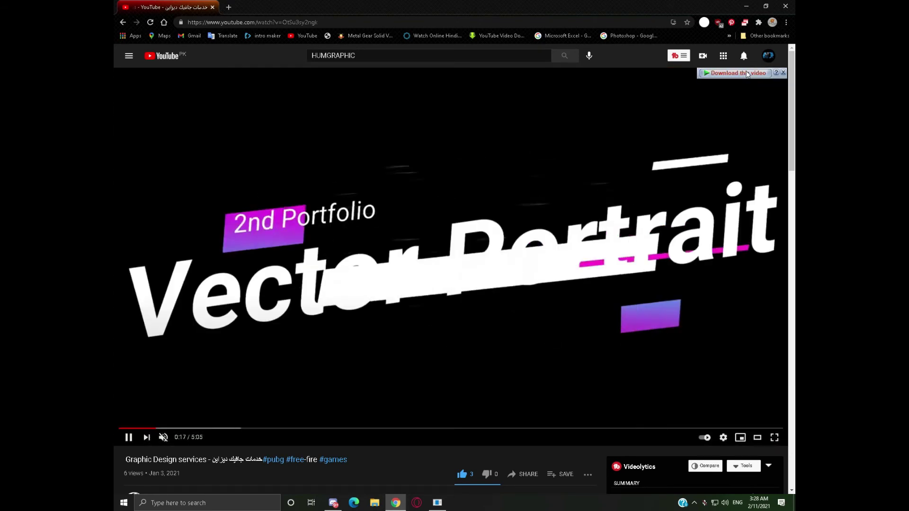
- Choose the 720p HD MP4 version of the video for download with IDM and minimize the browser
{"action": "left_click", "coordinate": [745, 70]}
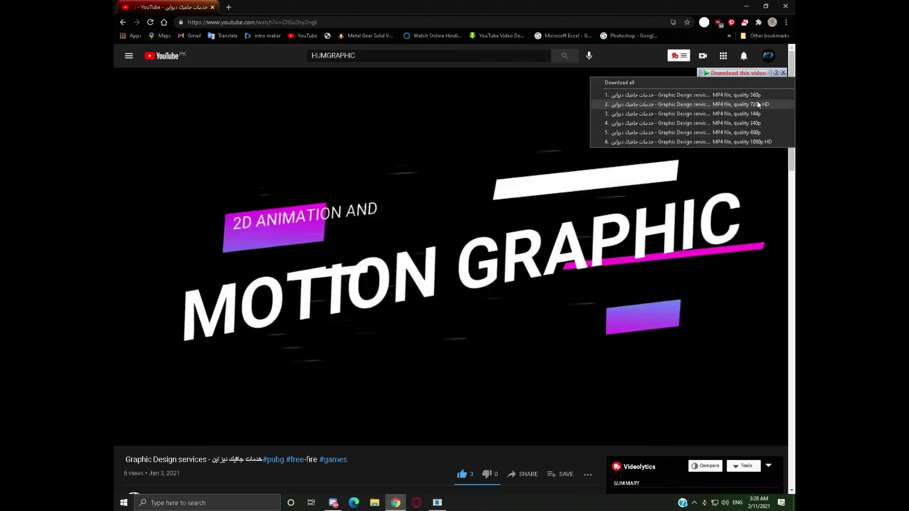
{"action": "left_click", "coordinate": [758, 103]}
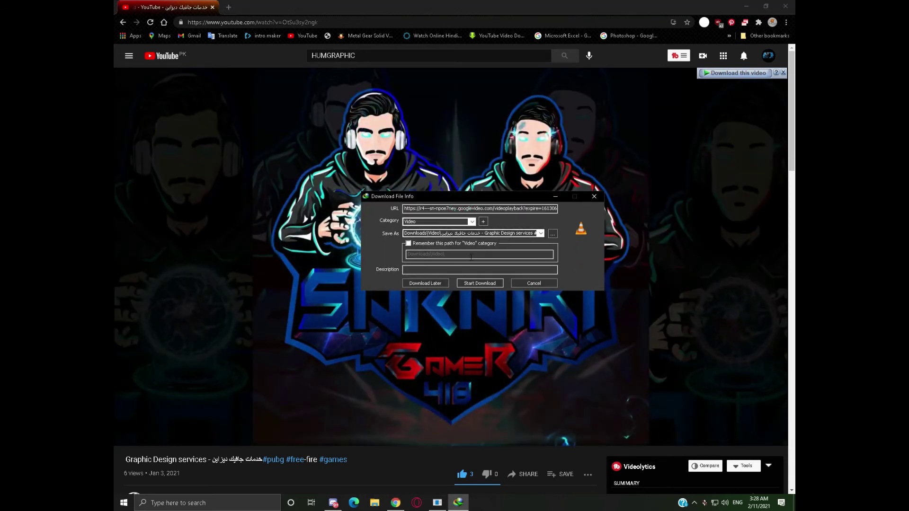
{"action": "left_click", "coordinate": [746, 6]}
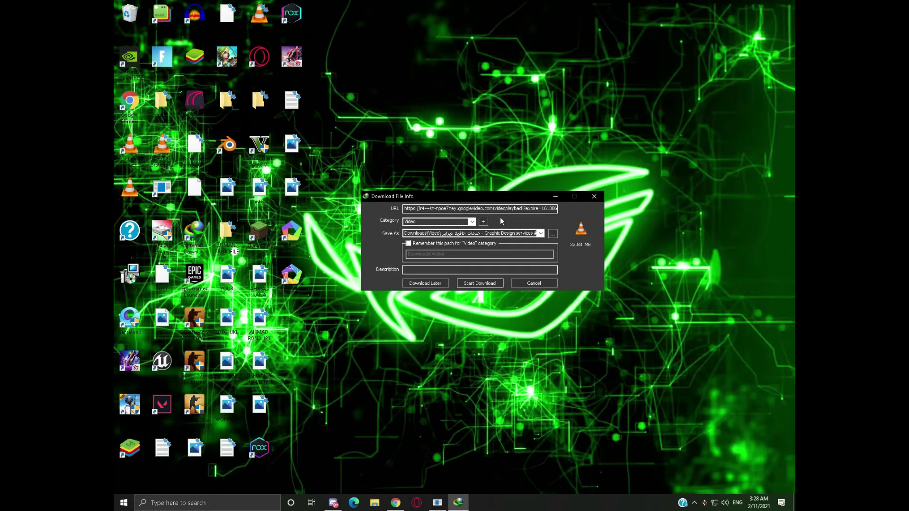
- Confirm the Video folder in Downloads as the save location and start the IDM download
{"action": "left_click", "coordinate": [555, 236]}
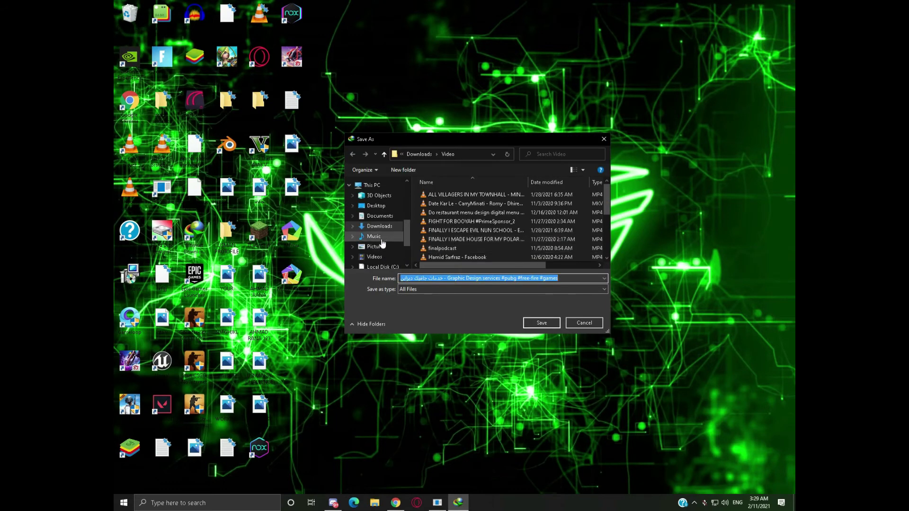
{"action": "scroll", "coordinate": [369, 241], "scroll_direction": "up", "scroll_amount": 1}
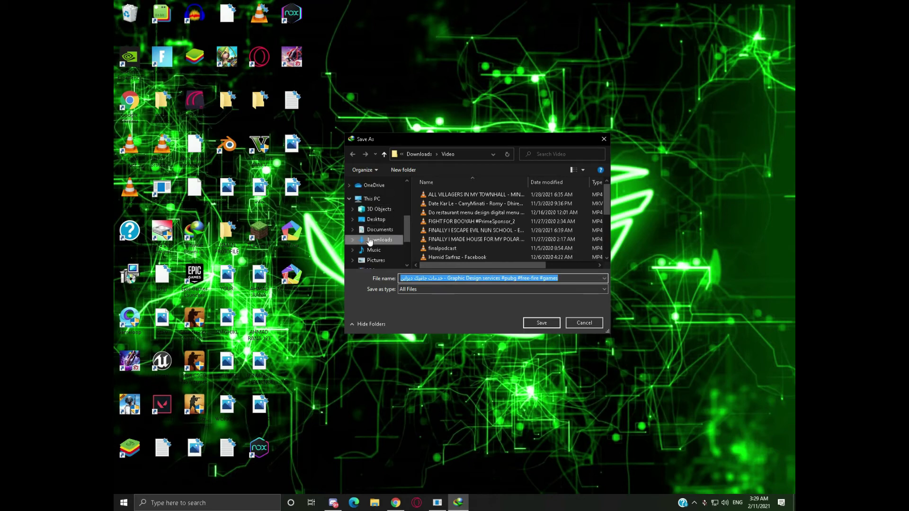
{"action": "scroll", "coordinate": [370, 241], "scroll_direction": "up", "scroll_amount": 1}
{"action": "scroll", "coordinate": [487, 241], "scroll_direction": "down", "scroll_amount": 3}
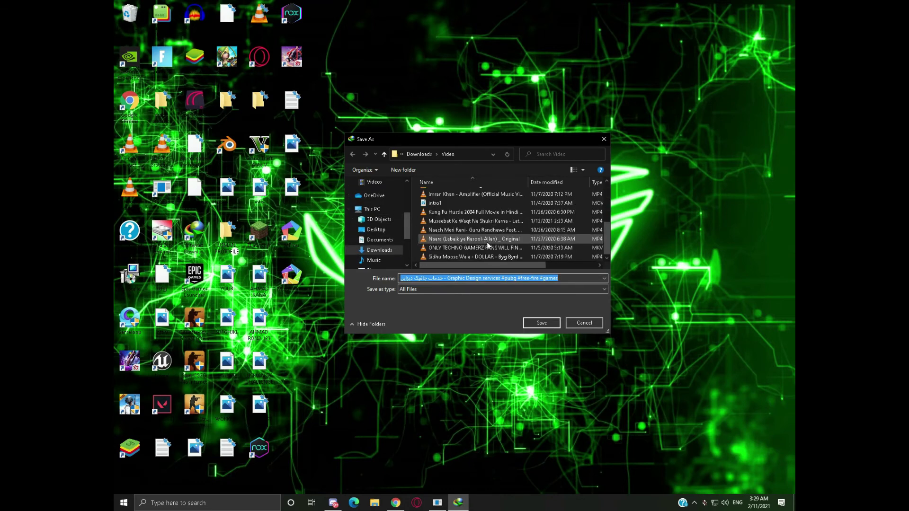
{"action": "left_click", "coordinate": [541, 322]}
{"action": "left_click", "coordinate": [480, 283]}
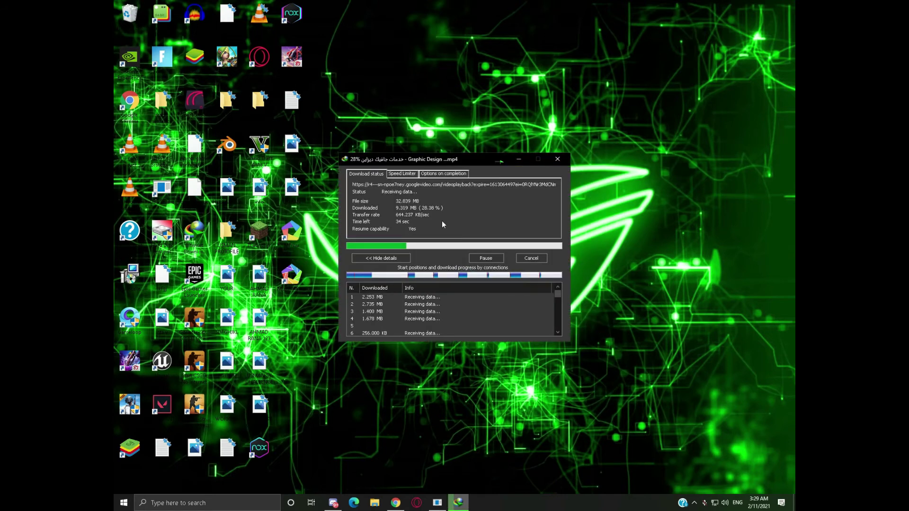
{"action": "left_click_drag", "start_coordinate": [419, 160], "coordinate": [421, 151]}
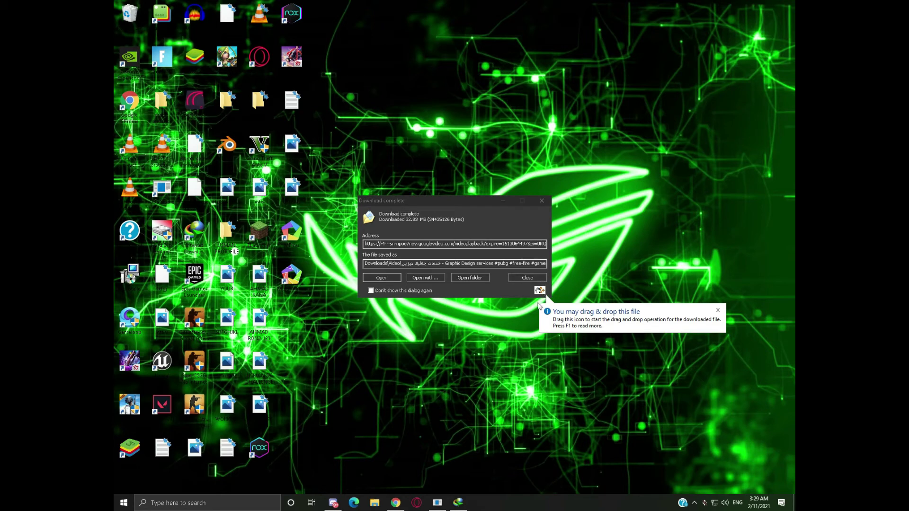
- Dismiss the drag-and-drop tip and close IDM's trial notice and registration form without registering
{"action": "left_click", "coordinate": [540, 291]}
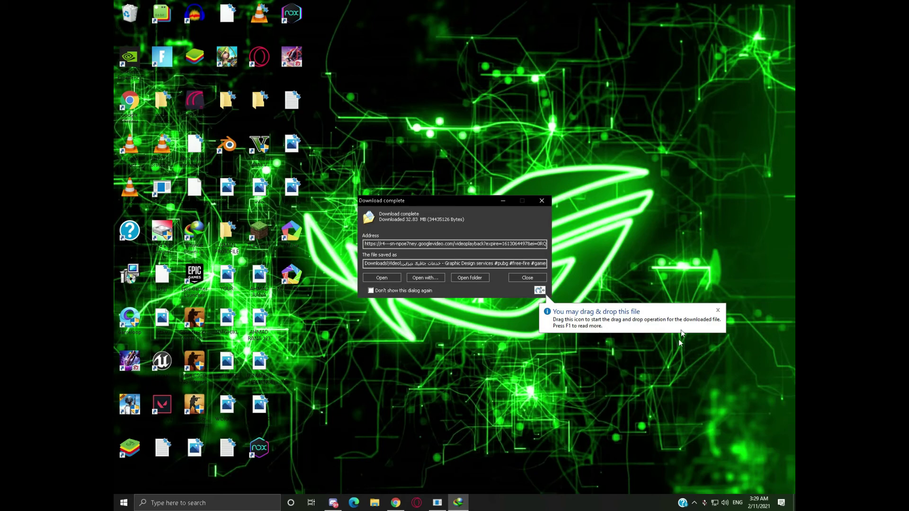
{"action": "left_click", "coordinate": [717, 311]}
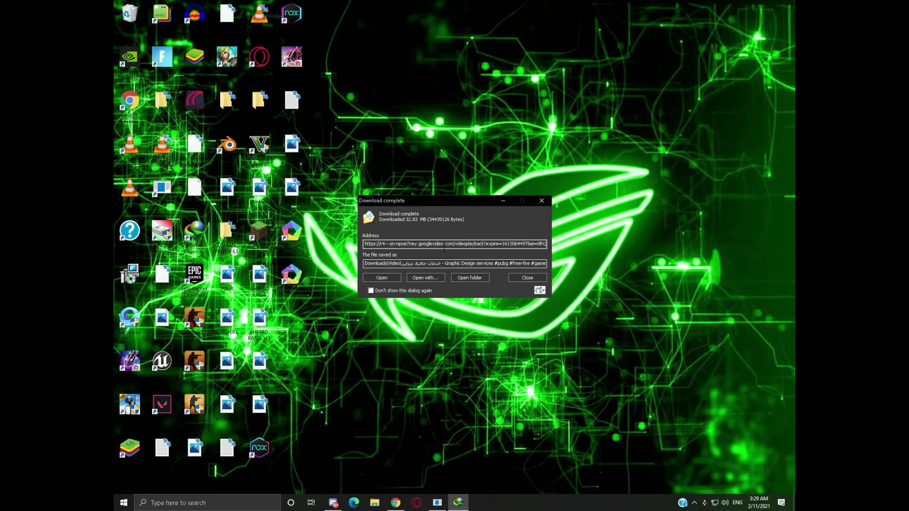
{"action": "left_click_drag", "start_coordinate": [446, 202], "coordinate": [527, 236]}
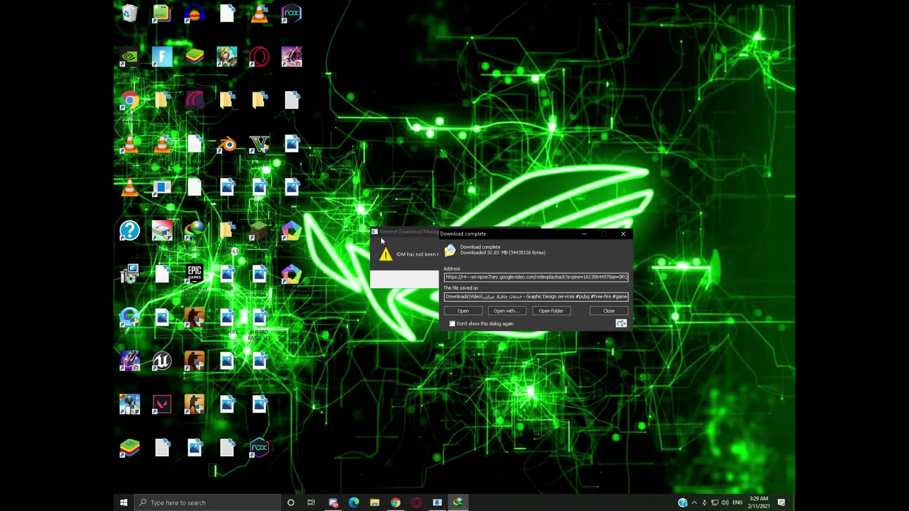
{"action": "left_click_drag", "start_coordinate": [381, 232], "coordinate": [352, 235]}
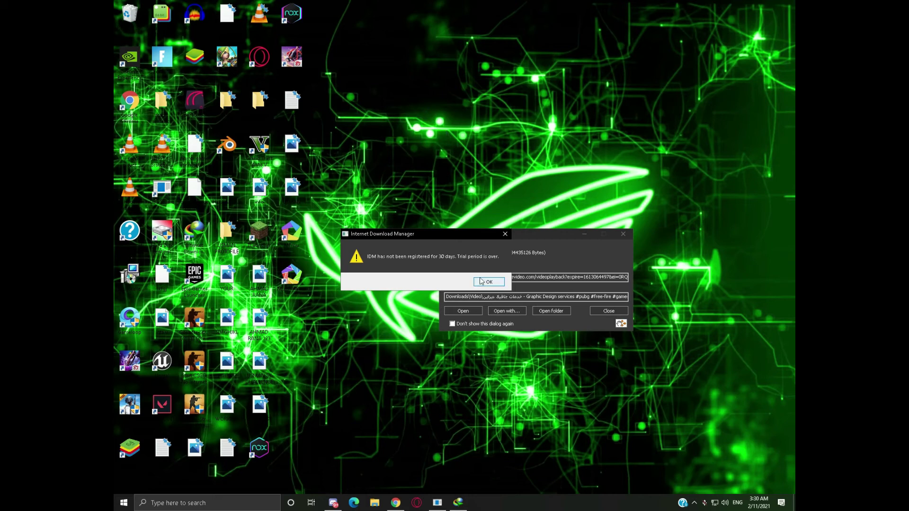
{"action": "left_click", "coordinate": [481, 281]}
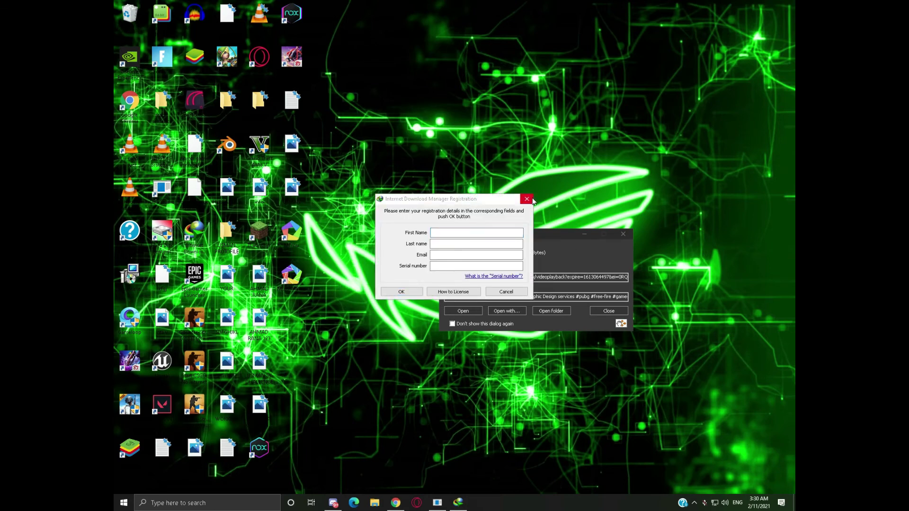
{"action": "left_click", "coordinate": [527, 199]}
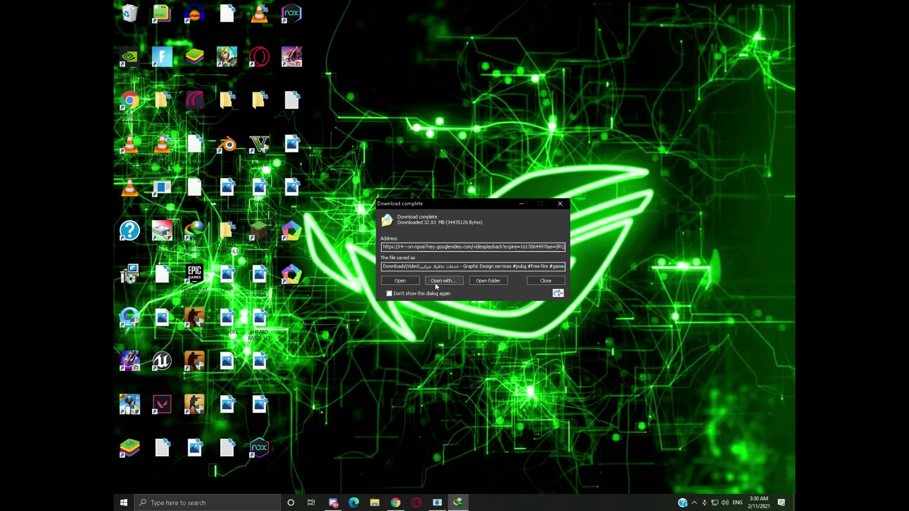
- Open the folder containing the finished download and display its files as large icons
{"action": "left_click", "coordinate": [503, 285]}
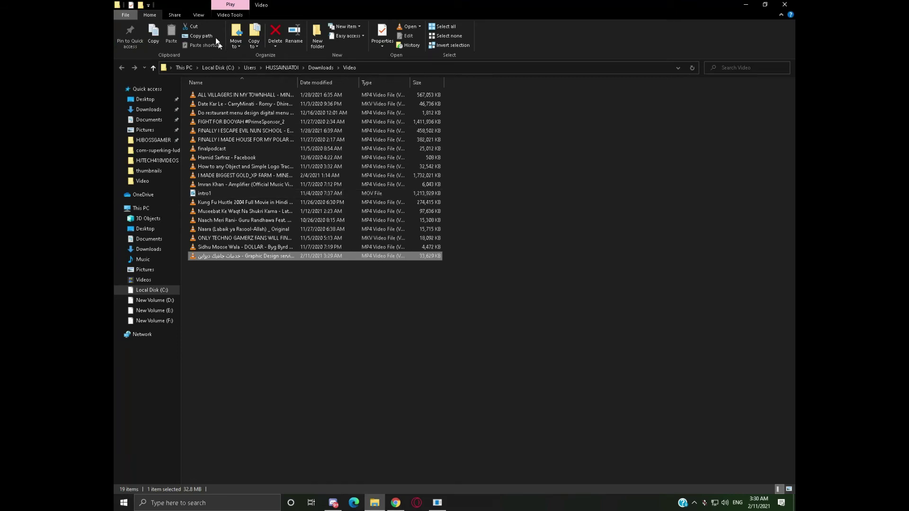
{"action": "left_click", "coordinate": [204, 14]}
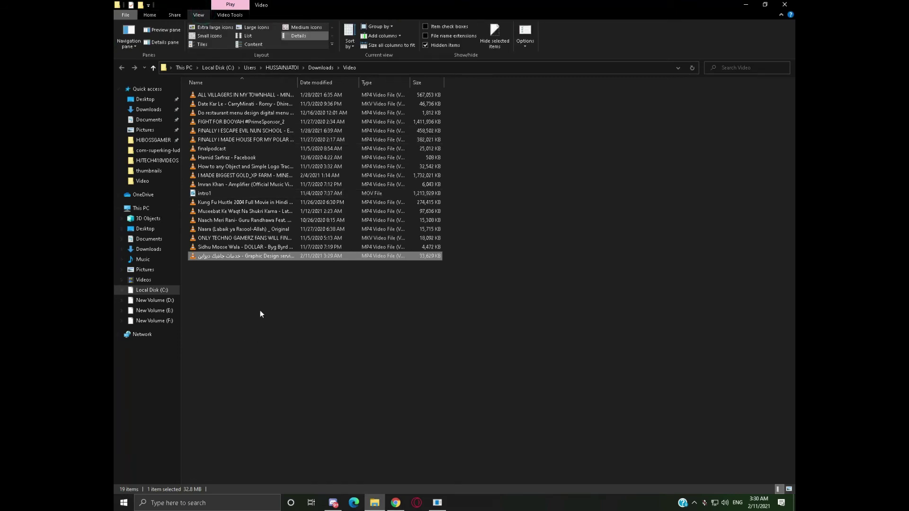
{"action": "left_click", "coordinate": [250, 28]}
{"action": "left_click", "coordinate": [350, 282]}
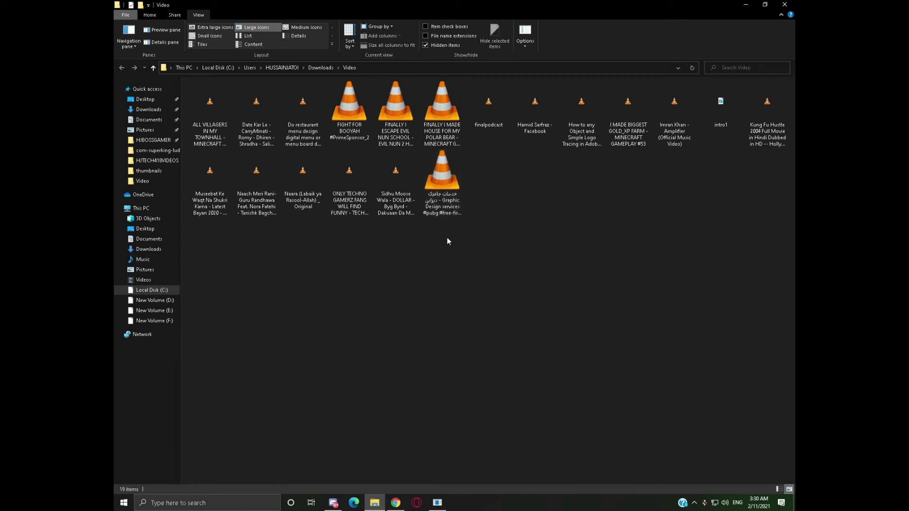
- Play the downloaded Graphic Design services video in VLC media player and lower the volume to 0%
{"action": "left_click", "coordinate": [442, 178]}
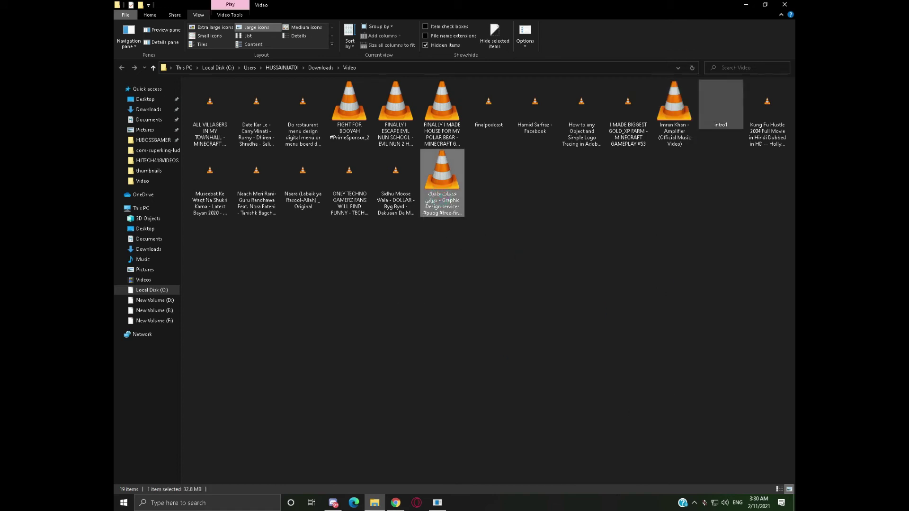
{"action": "key", "text": "Return"}
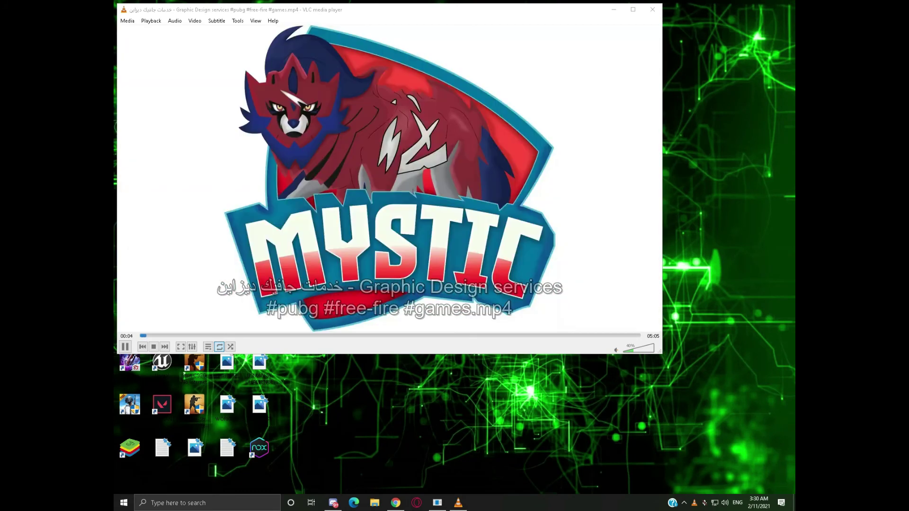
{"action": "scroll", "coordinate": [563, 192], "scroll_direction": "down", "scroll_amount": 3}
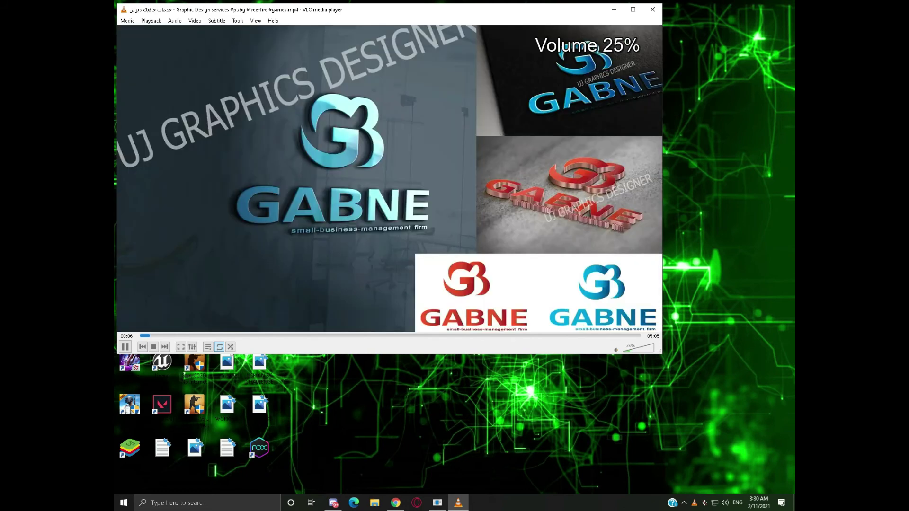
{"action": "scroll", "coordinate": [564, 192], "scroll_direction": "down", "scroll_amount": 5}
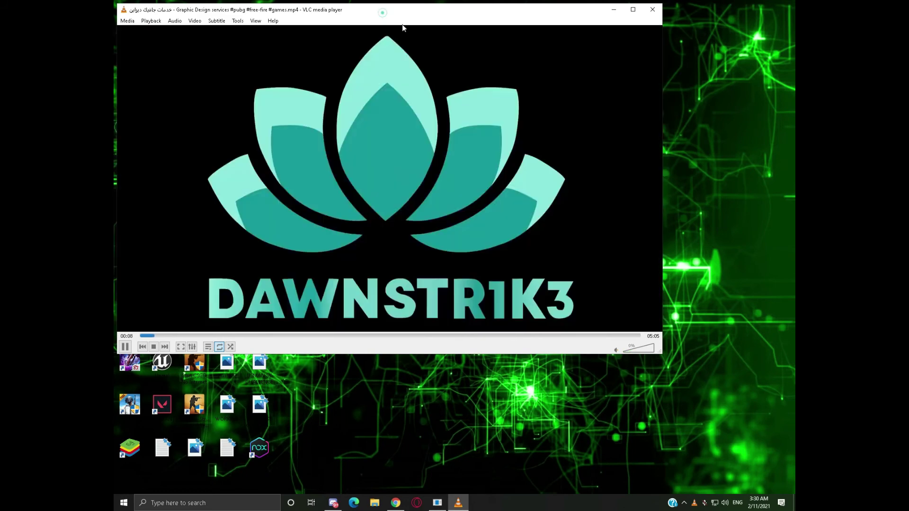
{"action": "left_click_drag", "start_coordinate": [402, 10], "coordinate": [487, 79]}
{"action": "right_click", "coordinate": [403, 129]}
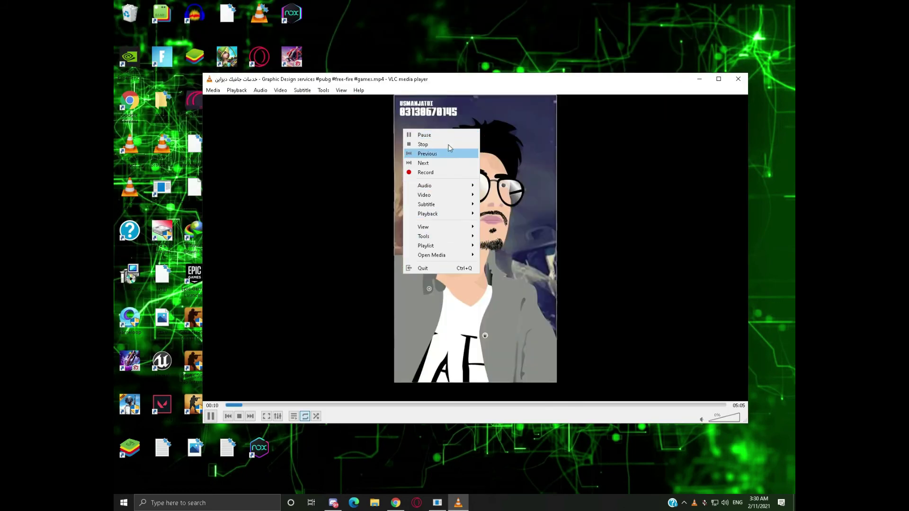
{"action": "left_click", "coordinate": [314, 195]}
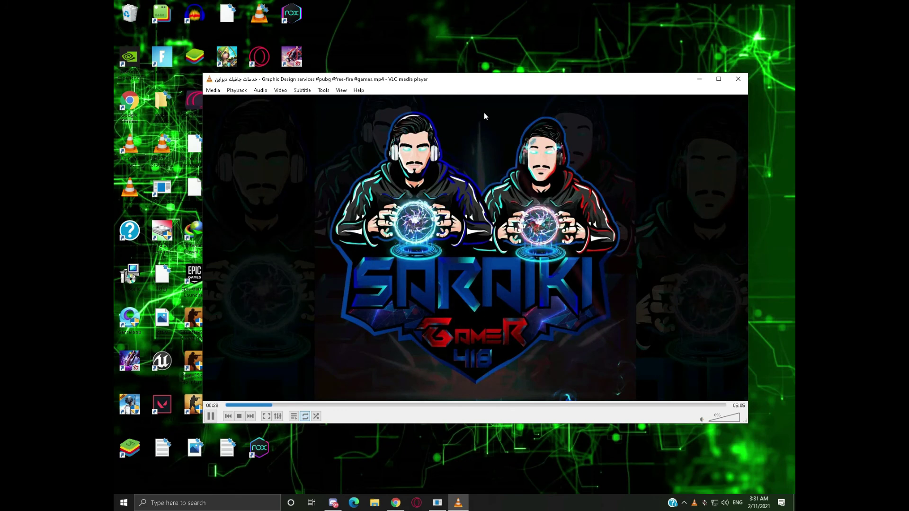
{"action": "left_click_drag", "start_coordinate": [509, 80], "coordinate": [464, 83]}
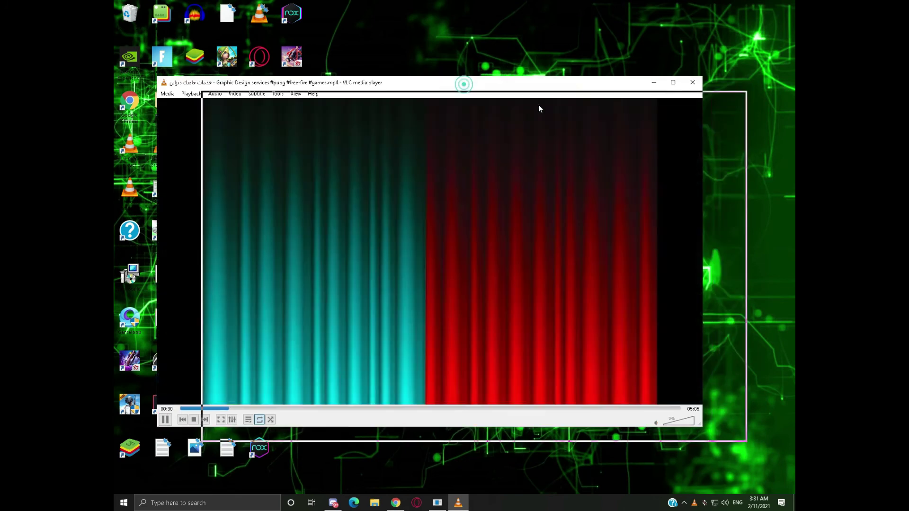
{"action": "left_click_drag", "start_coordinate": [538, 108], "coordinate": [539, 108]}
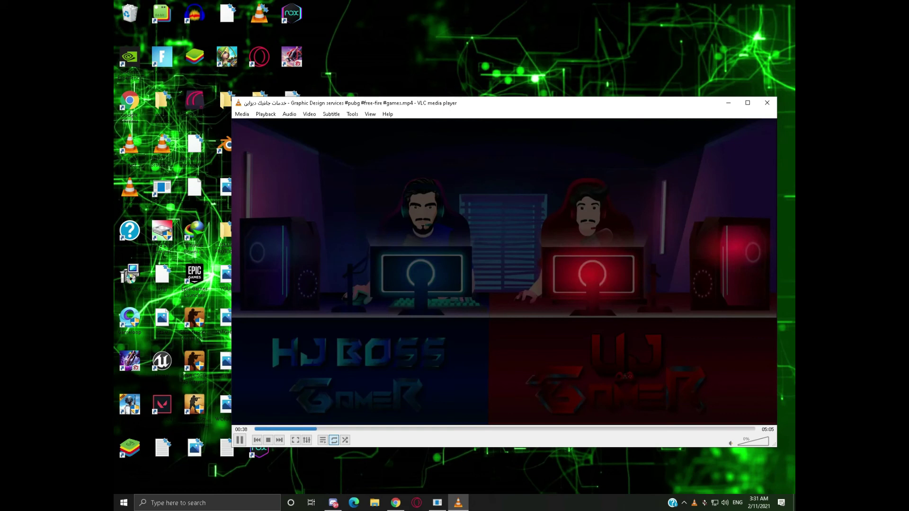
{"action": "left_click_drag", "start_coordinate": [470, 105], "coordinate": [421, 81]}
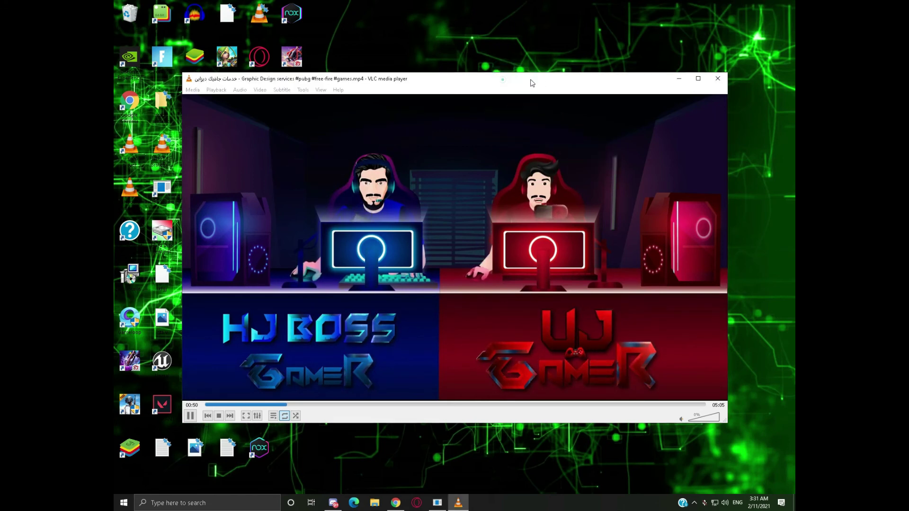
{"action": "left_click_drag", "start_coordinate": [503, 83], "coordinate": [526, 67]}
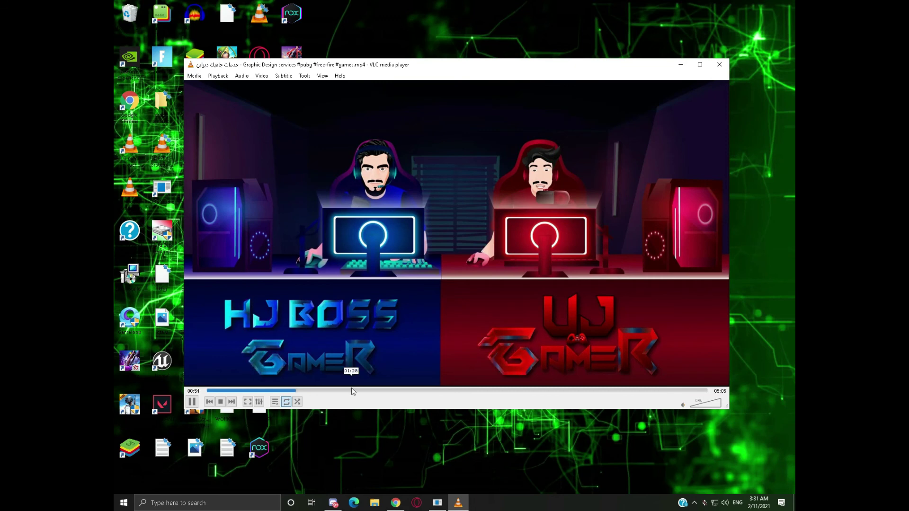
- Skip forward through the downloaded video in several jumps up to its end to check that it plays completely
{"action": "left_click", "coordinate": [427, 391]}
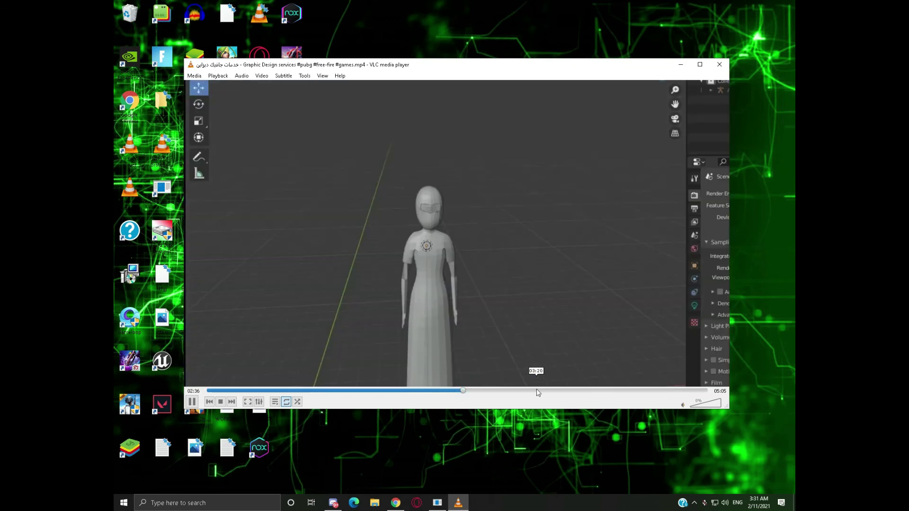
{"action": "left_click", "coordinate": [536, 390]}
{"action": "left_click", "coordinate": [595, 390]}
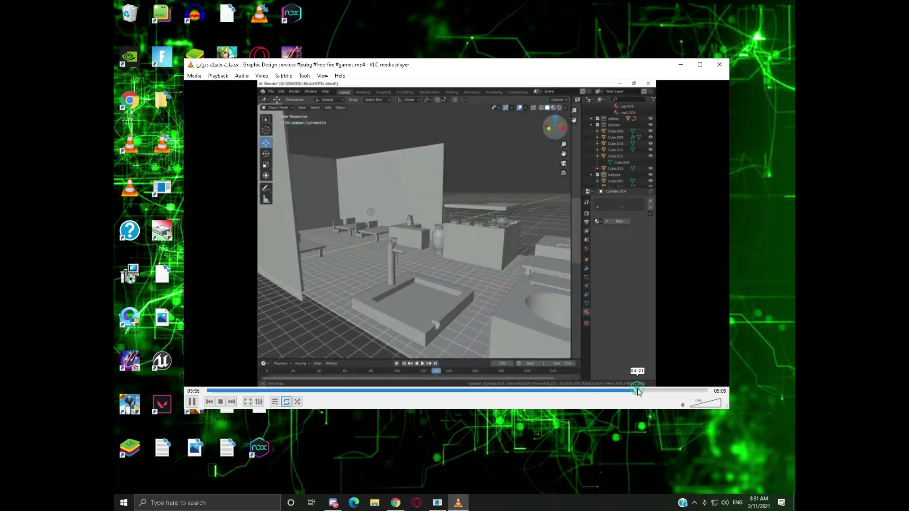
{"action": "left_click", "coordinate": [636, 391]}
{"action": "left_click", "coordinate": [689, 391]}
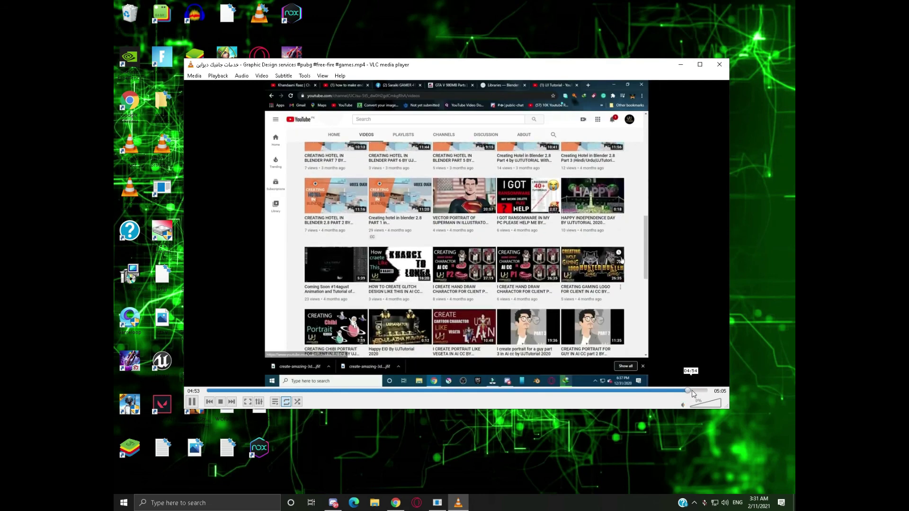
{"action": "left_click", "coordinate": [698, 391]}
{"action": "left_click", "coordinate": [705, 391]}
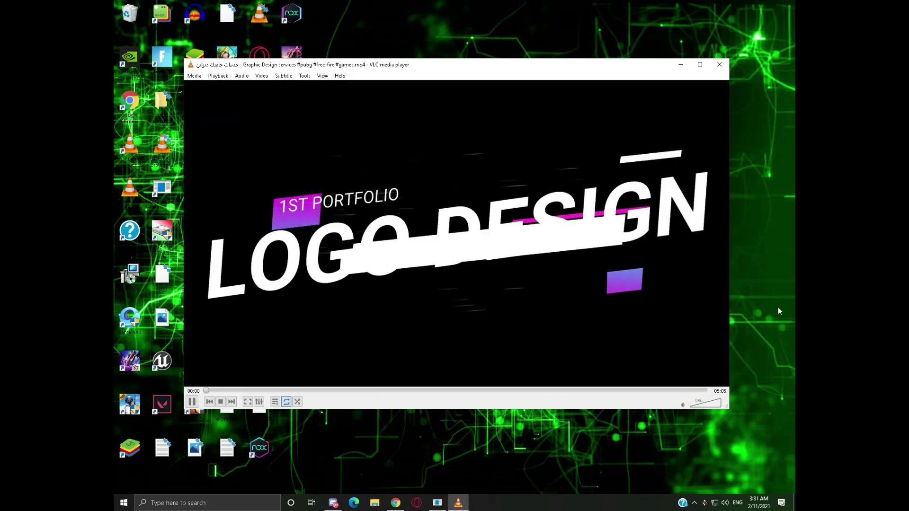
- Close the video player and refresh the desktop
{"action": "left_click", "coordinate": [716, 63]}
{"action": "right_click", "coordinate": [417, 328]}
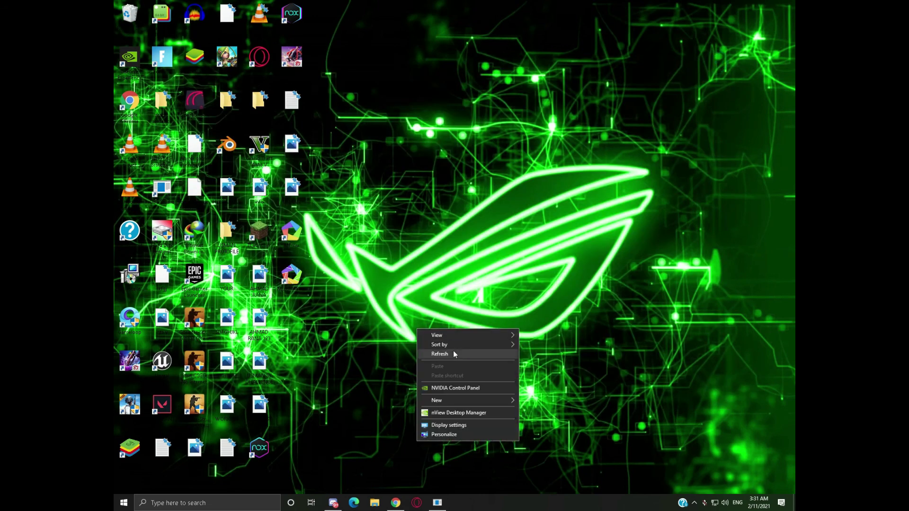
{"action": "left_click", "coordinate": [453, 350]}
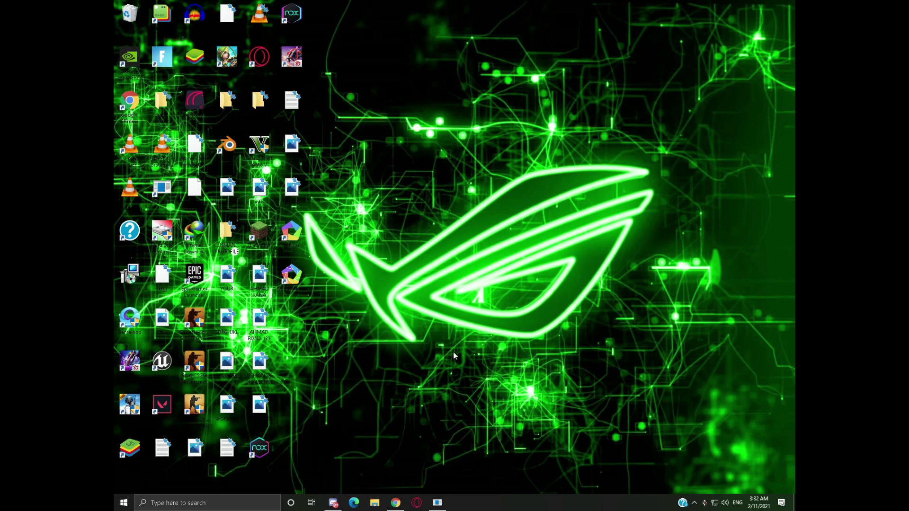
- Bring the YouTube video page back up in Chrome, look over it briefly and minimize the browser
{"action": "mouse_move", "coordinate": [395, 502]}
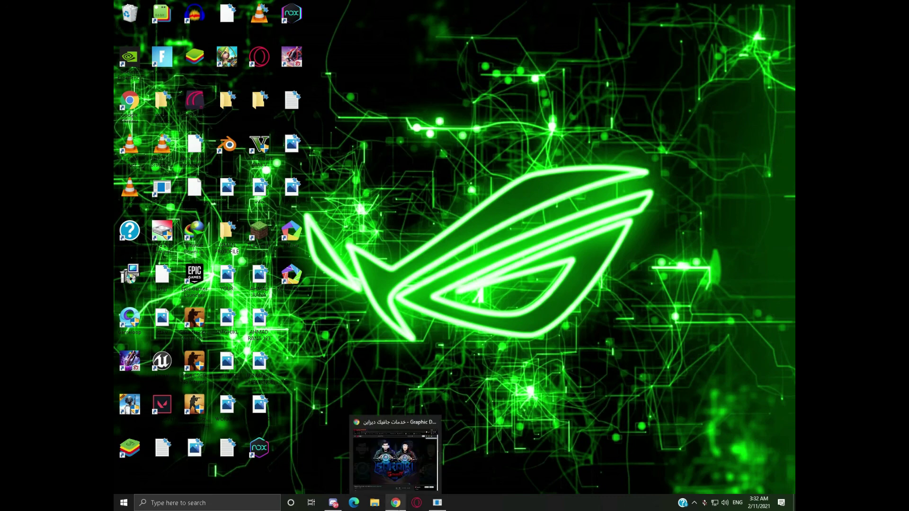
{"action": "left_click", "coordinate": [397, 479]}
{"action": "scroll", "coordinate": [427, 360], "scroll_direction": "down", "scroll_amount": 4}
{"action": "scroll", "coordinate": [425, 367], "scroll_direction": "up", "scroll_amount": 4}
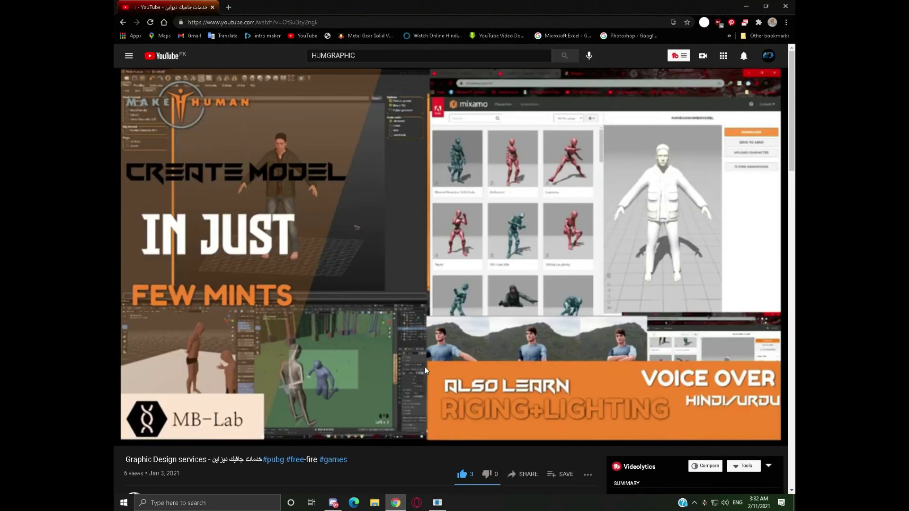
{"action": "left_click", "coordinate": [753, 5]}
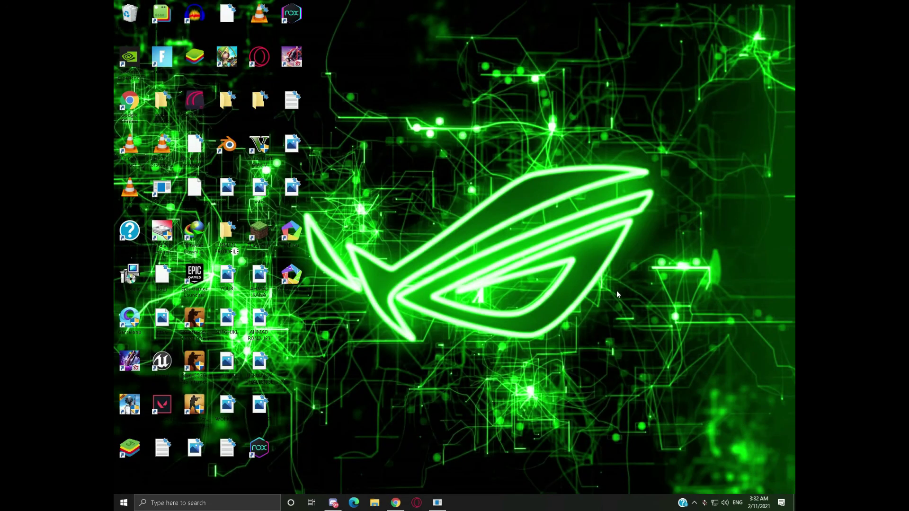